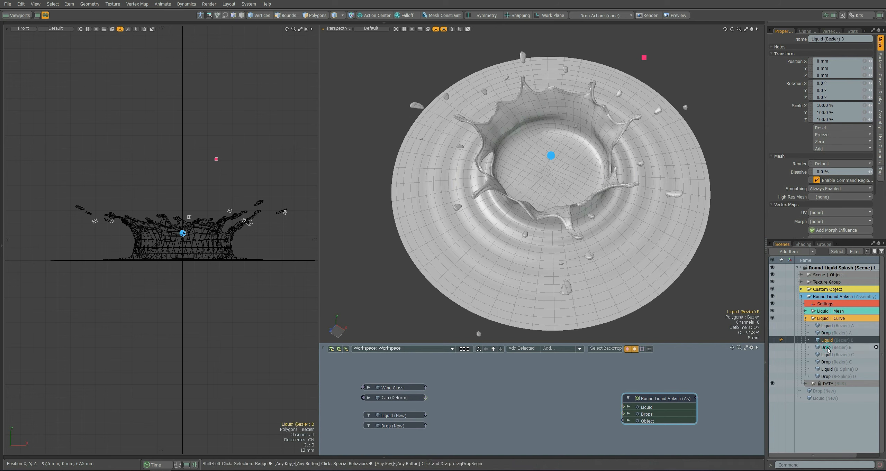
Add the Liquid and Drop curve meshes A to D to the schematic and link the B-Spline D pair to the Round Liquid Splash assembly.
click(818, 347)
click(811, 354)
shift+click(812, 361)
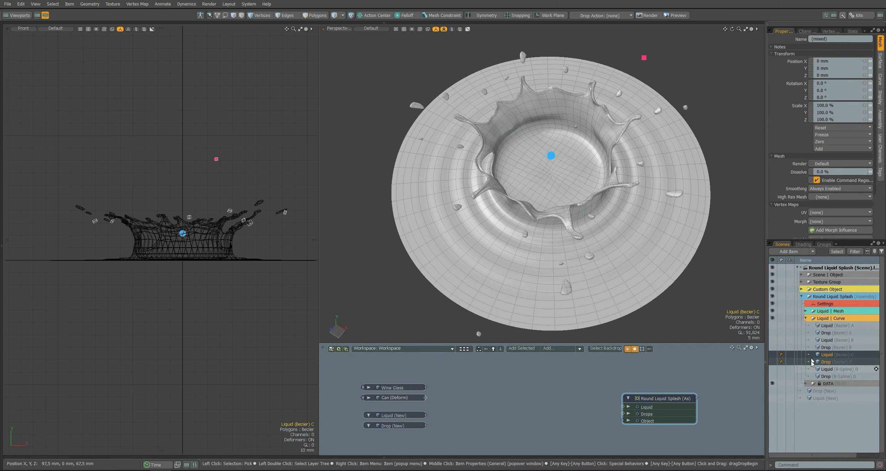
click(826, 326)
shift+click(825, 375)
drag(826, 326, 509, 377)
click(584, 392)
mouse_move(622, 406)
mouse_down()
mouse_move(605, 400)
mouse_move(624, 408)
mouse_up()
Examine the curves inside Liquid (B-Spline) D and Drop (B-Spline) D by selecting each mesh's polygons.
click(526, 434)
alt+drag(282, 251, 126, 235)
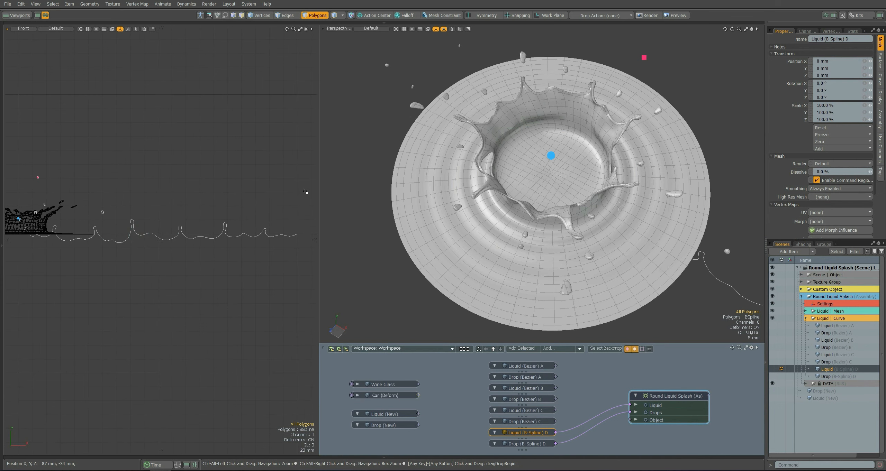
right_drag(306, 192, 32, 286)
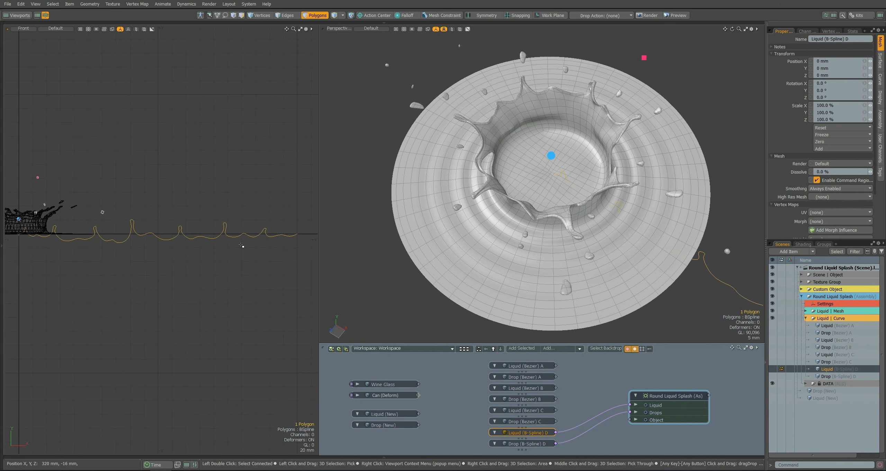
click(517, 443)
right_drag(294, 161, 32, 281)
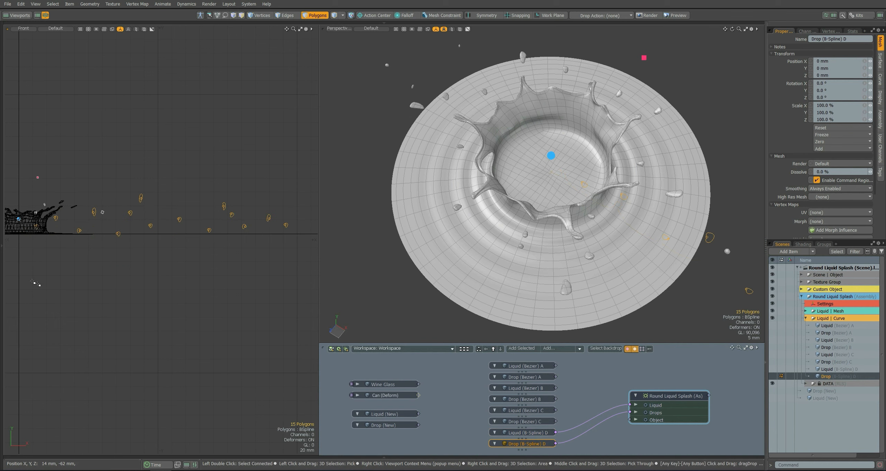
shift+click(517, 433)
scroll(138, 231, up, 3)
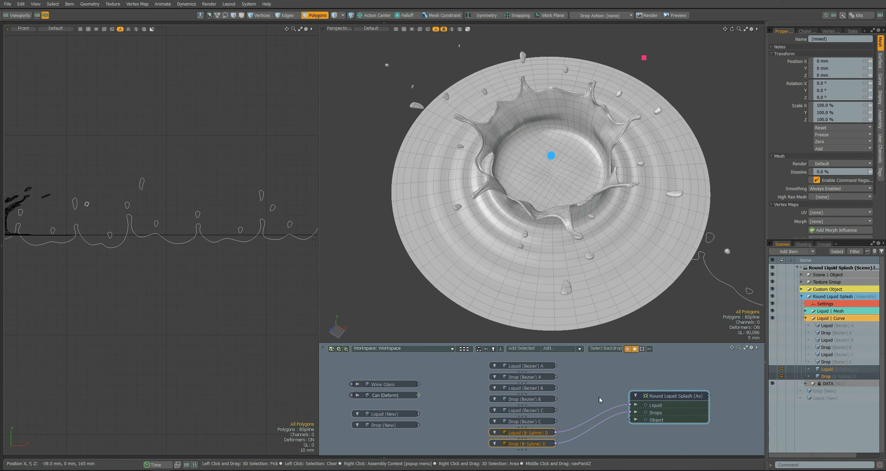
Try the Bezier A, B and C curve pairs on the assembly's Liquid and Drops inputs, removing the links again.
click(606, 425)
mouse_move(556, 377)
mouse_down()
mouse_move(630, 413)
mouse_move(558, 368)
mouse_up()
alt+drag(570, 244, 581, 263)
drag(584, 364, 556, 389)
key(Delete)
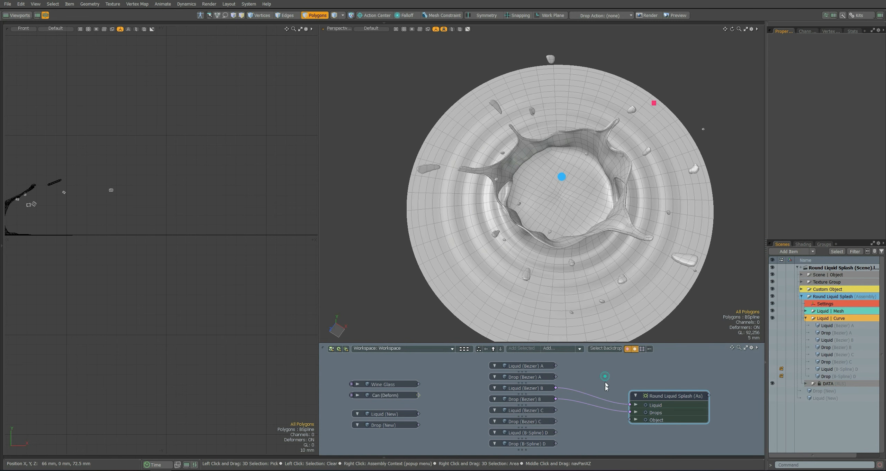
key(Delete)
mouse_move(556, 422)
mouse_down()
mouse_move(630, 412)
mouse_move(556, 411)
mouse_up()
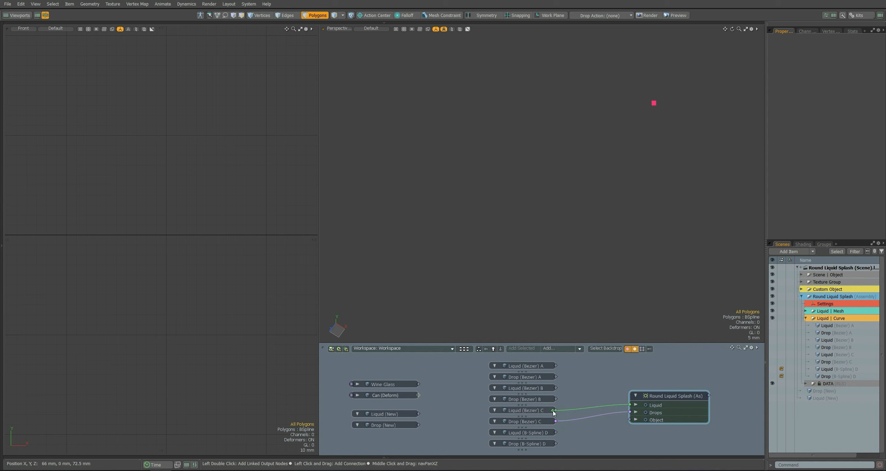
key(Delete)
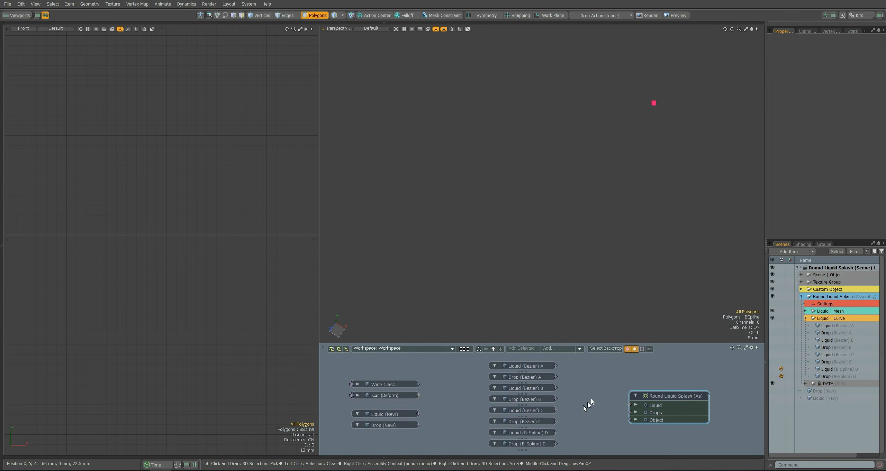
Relink the B-Spline D curve pair to the Liquid and Drops inputs and remove both links again.
drag(630, 405, 556, 433)
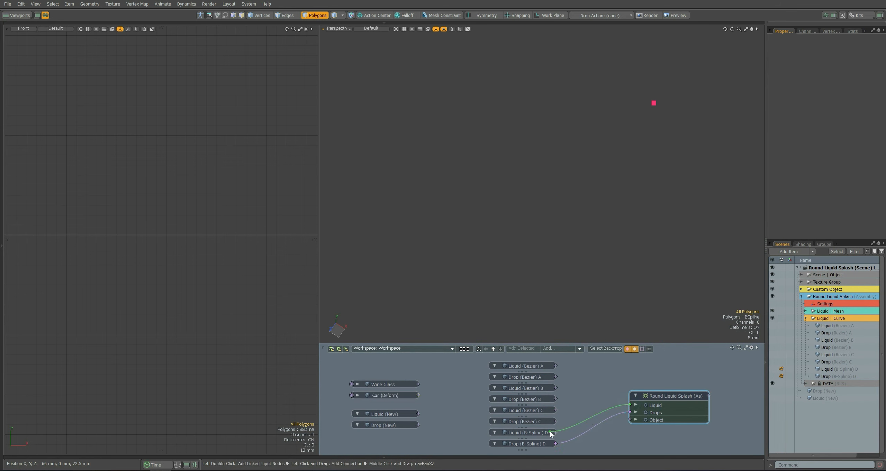
click(611, 428)
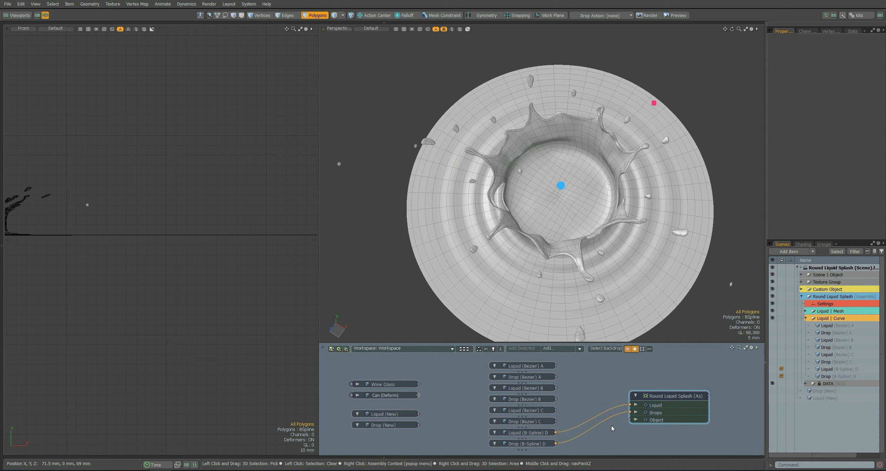
key(Delete)
Copy the curve from Liquid (B-Spline) D into the empty Liquid (New) mesh.
drag(401, 407, 396, 429)
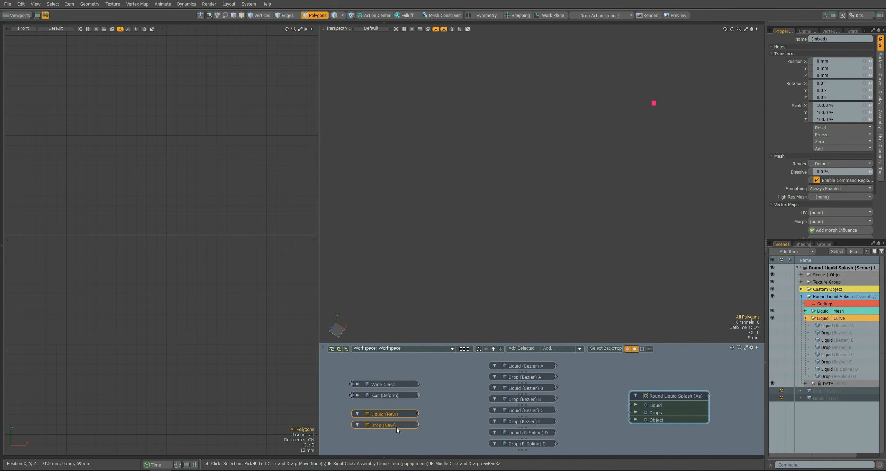
click(530, 435)
alt+drag(572, 265, 673, 179)
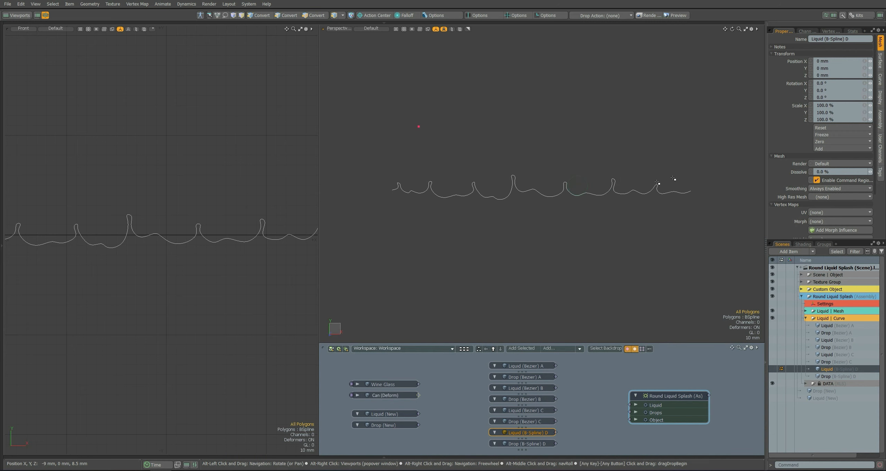
right_drag(720, 144, 322, 247)
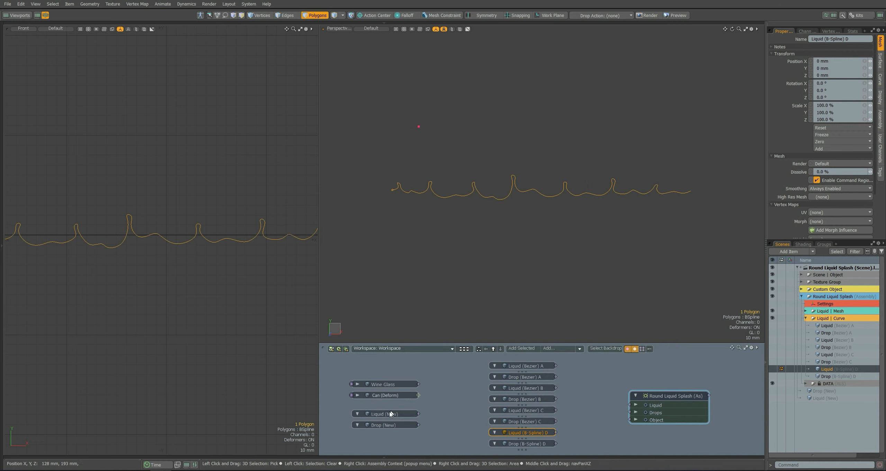
click(391, 415)
Copy all the drop outlines from Drop (B-Spline) D into the Drop (New) mesh.
click(525, 445)
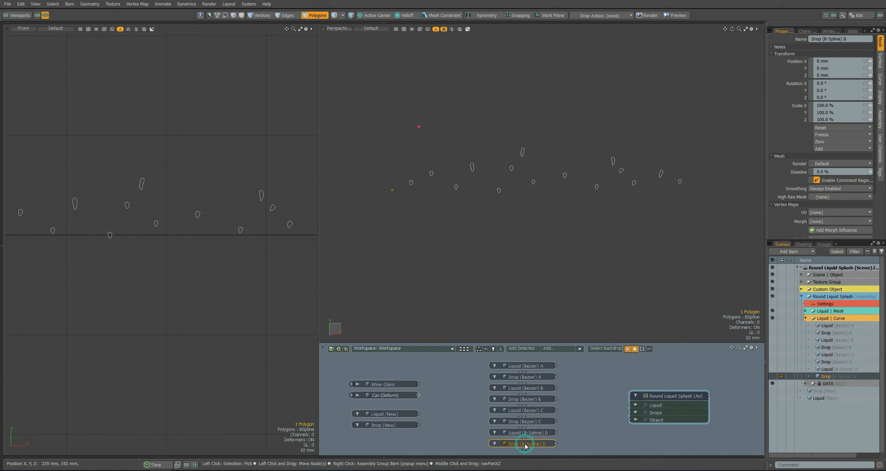
right_drag(720, 127, 370, 231)
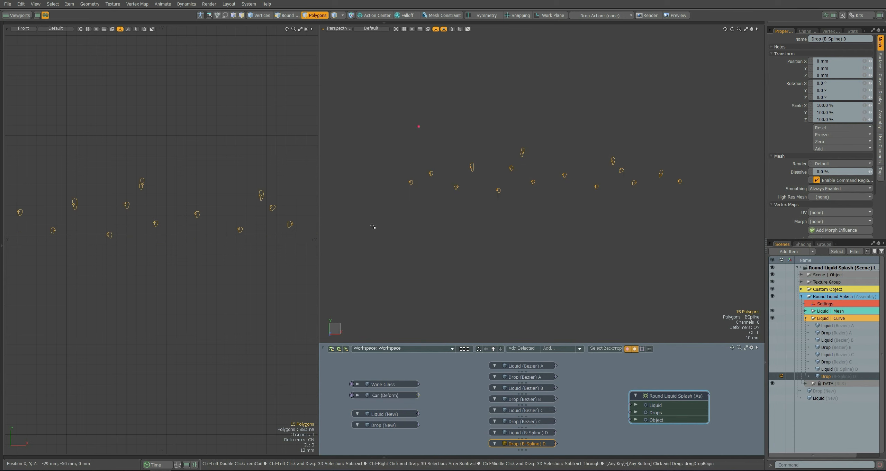
click(376, 425)
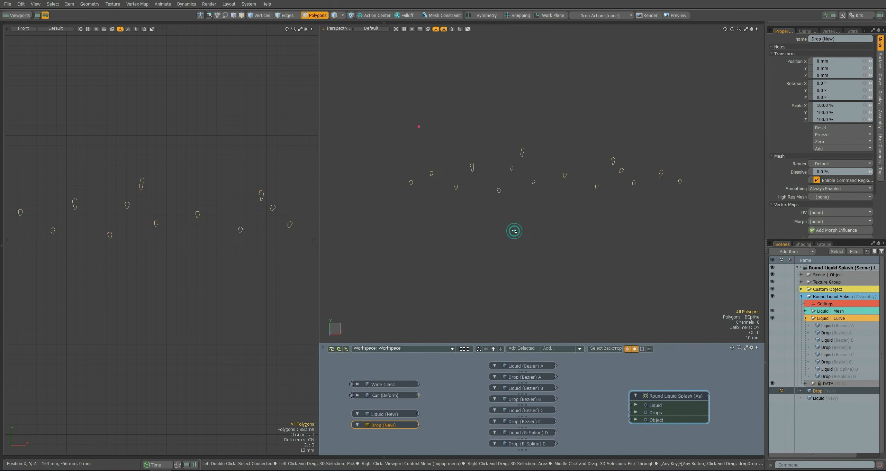
Delete the vertices of three spikes on the Liquid (New) curve, leaving smooth stretches in their place.
shift+click(389, 415)
scroll(78, 255, up, 5)
alt+drag(78, 255, 231, 259)
key(1)
right_drag(111, 205, 145, 230)
alt+drag(254, 201, 193, 197)
key(Delete)
scroll(145, 200, down, 5)
right_drag(183, 199, 171, 229)
scroll(207, 200, up, 4)
key(Delete)
scroll(223, 202, down, 4)
scroll(266, 203, up, 3)
Inspect the Liquid (New) curve's control points with the B-Spline tool in Edit mode.
key(3)
click(378, 414)
click(257, 210)
scroll(255, 205, up, 3)
alt+drag(255, 198, 224, 196)
key(k)
click(241, 94)
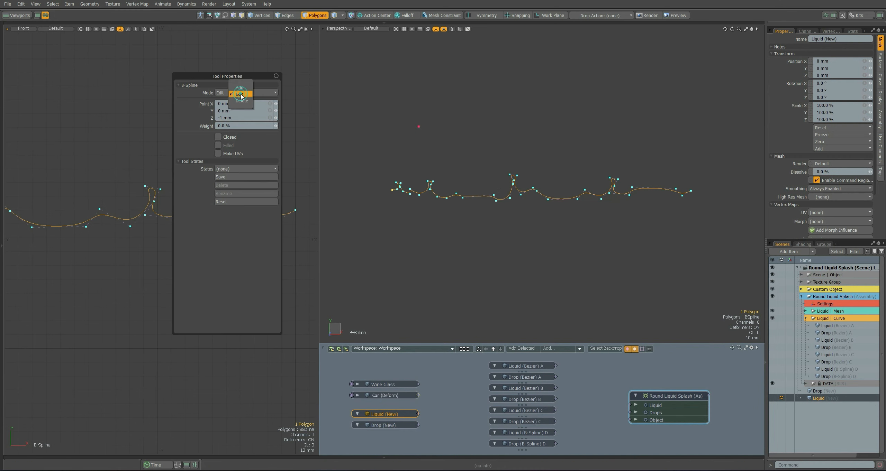
click(241, 96)
drag(222, 231, 180, 226)
alt+drag(283, 222, 241, 217)
key(space)
Select the first and last vertices of the Liquid (New) curve and check that both ends line up.
key(1)
right_drag(270, 182, 244, 214)
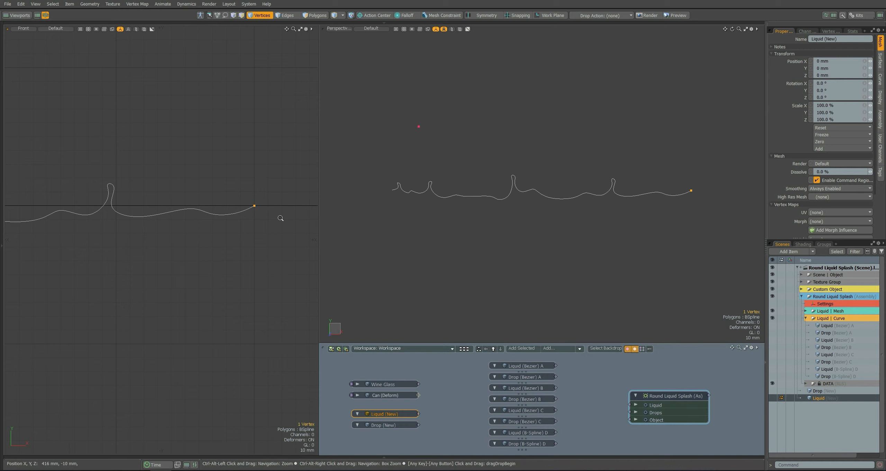
ctrl+alt+drag(279, 217, 208, 222)
alt+drag(110, 213, 158, 225)
shift+click(146, 228)
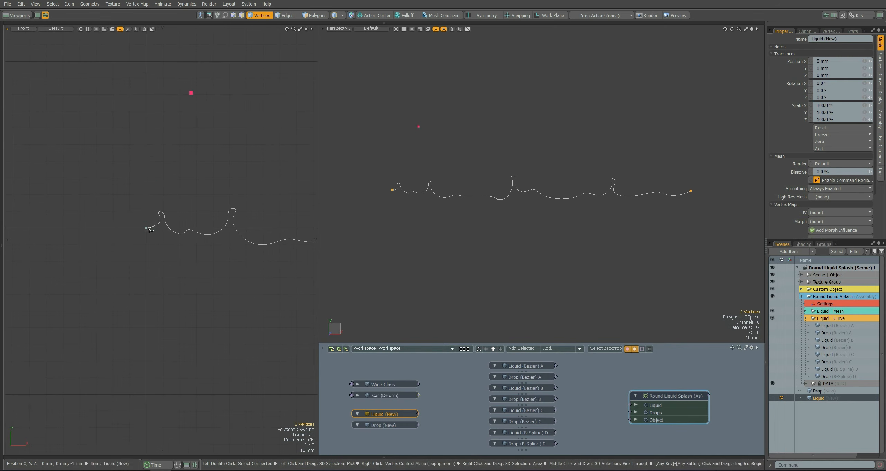
alt+shift+drag(304, 243, 151, 207)
ctrl+alt+drag(270, 230, 131, 219)
ctrl+alt+drag(130, 219, 97, 218)
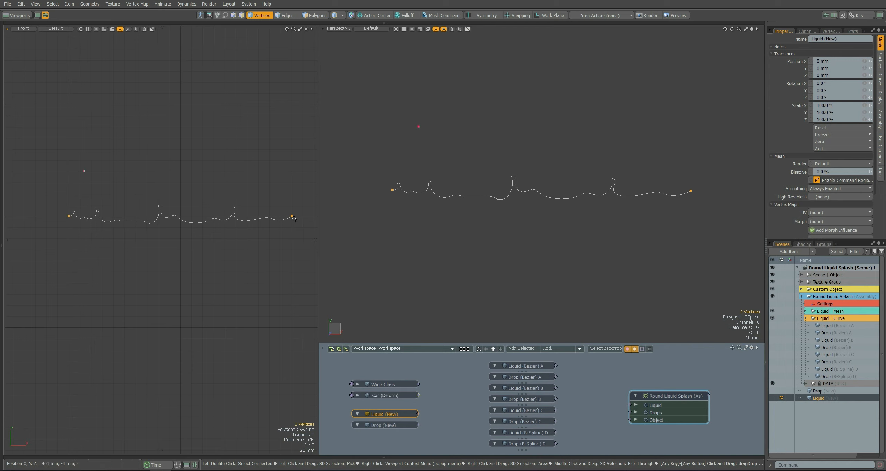
Reshape the flat stretches between the Liquid (New) curve's spikes using the B-Spline tool in Add mode.
key(3)
key(k)
click(143, 111)
click(144, 101)
ctrl+alt+drag(105, 217, 147, 256)
drag(182, 241, 208, 257)
drag(124, 245, 116, 252)
drag(295, 232, 280, 233)
ctrl+alt+drag(277, 231, 232, 215)
alt+shift+drag(230, 212, 89, 192)
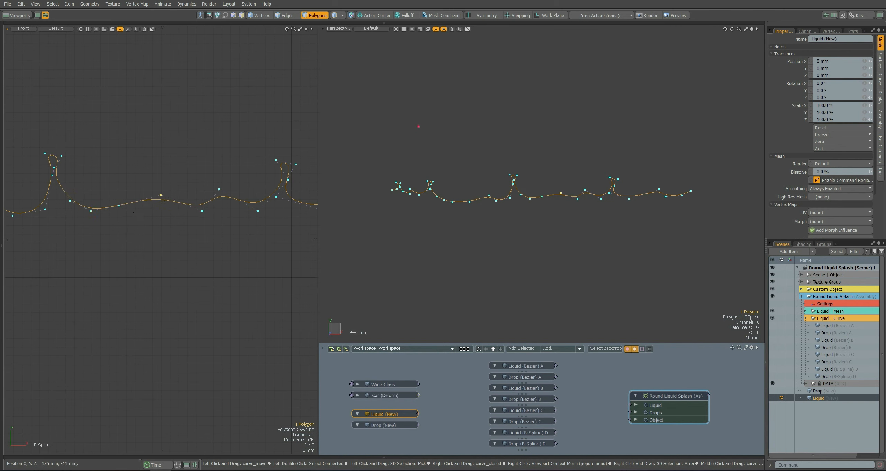
Form small humps in the low stretches between the Liquid (New) curve's spikes and finish the B-Spline edit.
drag(160, 195, 155, 193)
alt+shift+drag(155, 192, 135, 185)
alt+shift+drag(21, 183, 135, 196)
ctrl+alt+drag(134, 197, 147, 195)
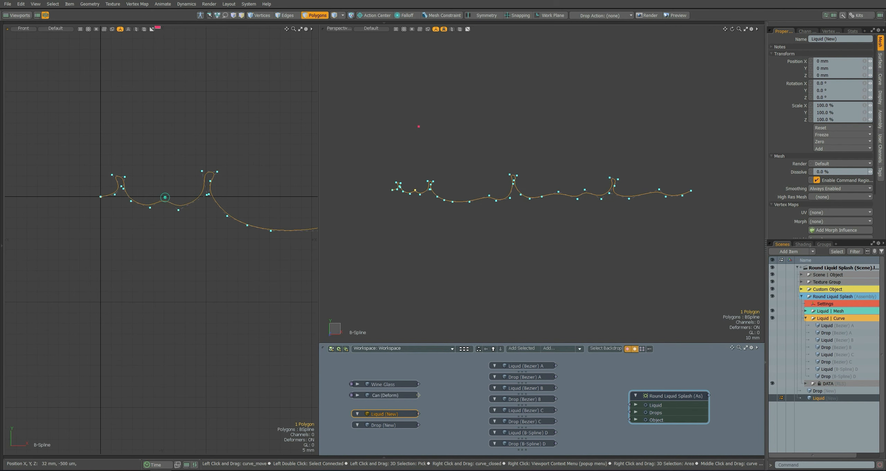
ctrl+alt+drag(249, 247, 213, 236)
alt+shift+drag(213, 236, 128, 222)
key(Escape)
Link Liquid (New) to the assembly's Liquid input and Drop (New) to its Drops input.
click(418, 415)
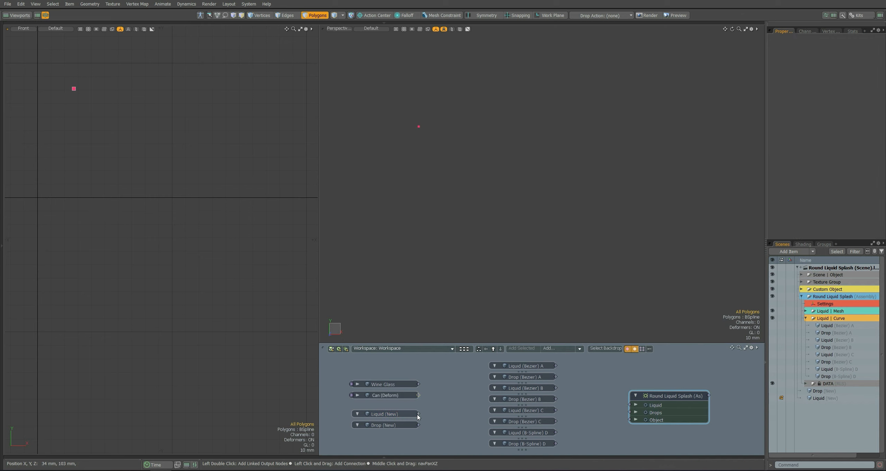
drag(418, 425, 630, 412)
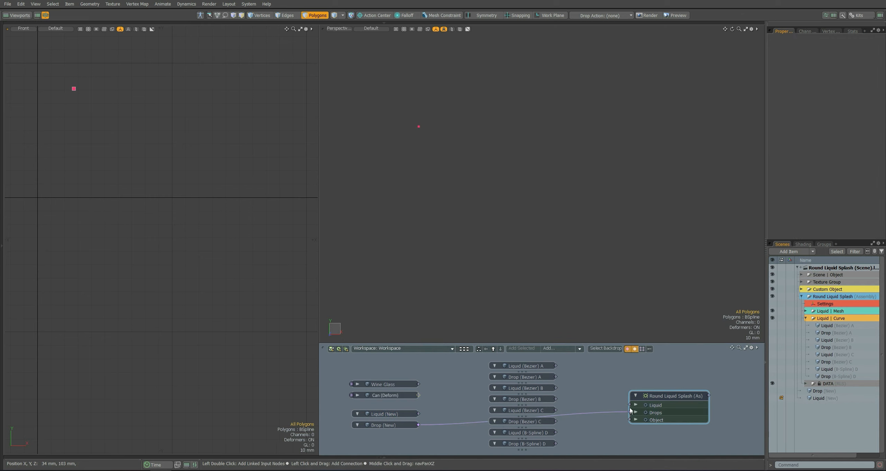
alt+drag(498, 227, 492, 246)
alt+shift+drag(492, 246, 540, 236)
ctrl+alt+drag(540, 235, 540, 217)
alt+drag(540, 216, 66, 214)
alt+drag(518, 200, 519, 213)
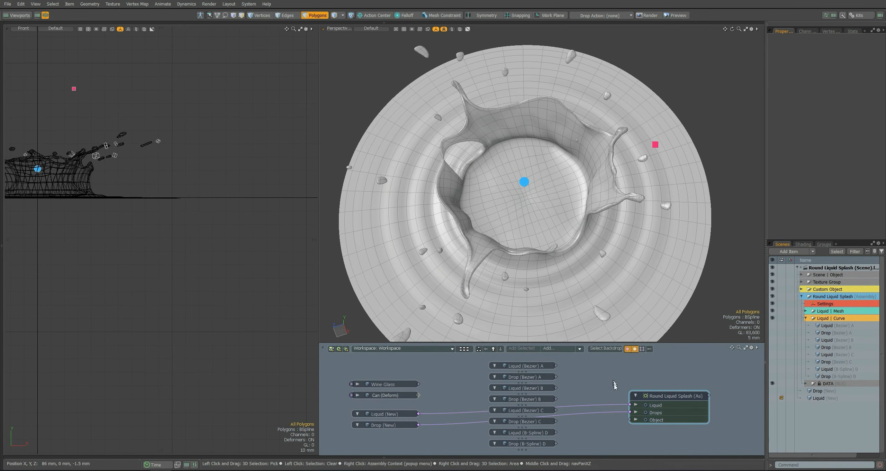
drag(618, 407, 630, 405)
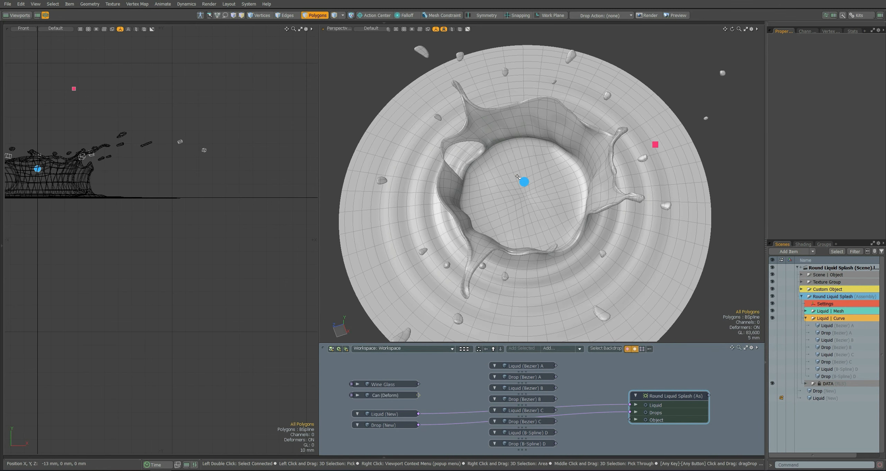
Open the Settings locator's user channels, show the Bend group and enable Curve Editing.
click(524, 182)
click(342, 66)
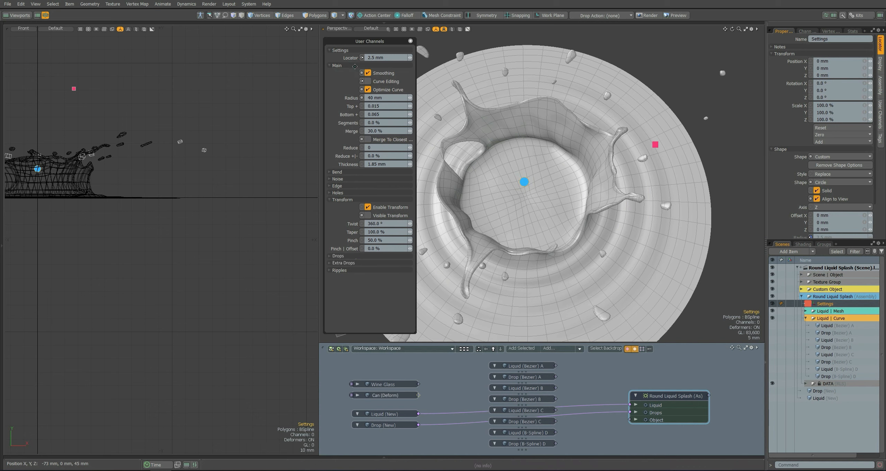
click(342, 200)
click(340, 172)
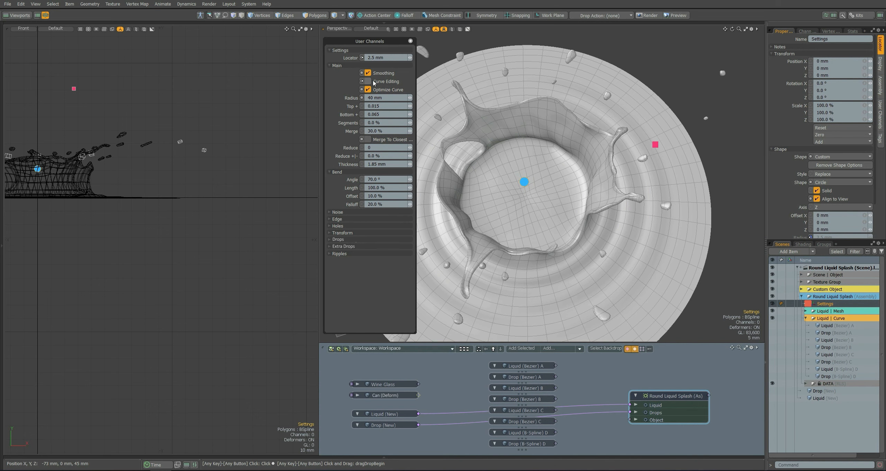
click(368, 81)
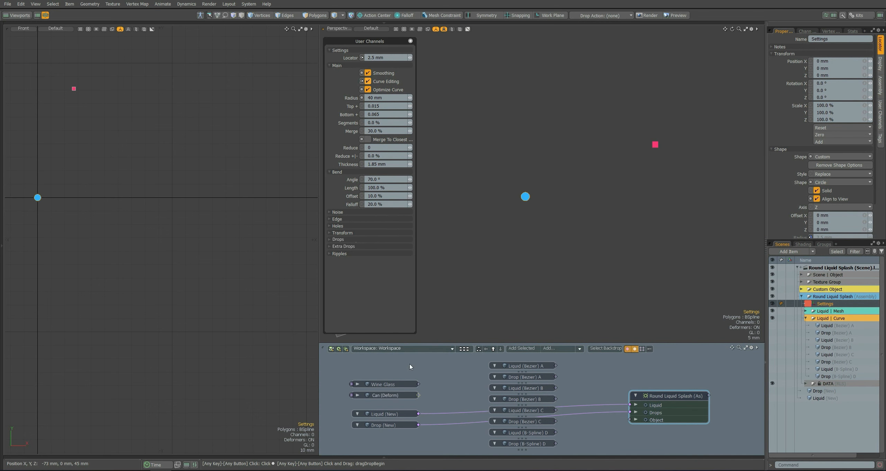
Stretch one spike of the Liquid (New) curve much taller by moving its B-Spline control points.
click(384, 414)
key(3)
alt+drag(168, 197, 234, 179)
scroll(200, 197, up, 1)
click(201, 197)
scroll(175, 195, up, 1)
scroll(175, 195, down, 1)
drag(158, 154, 158, 126)
drag(150, 197, 155, 186)
alt+drag(117, 99, 127, 94)
Shape a small curled spike in the Liquid (New) curve between the tall spike and its neighbour.
scroll(166, 183, up, 1)
alt+drag(167, 182, 211, 204)
click(152, 229)
alt+drag(152, 228, 188, 214)
drag(176, 217, 177, 193)
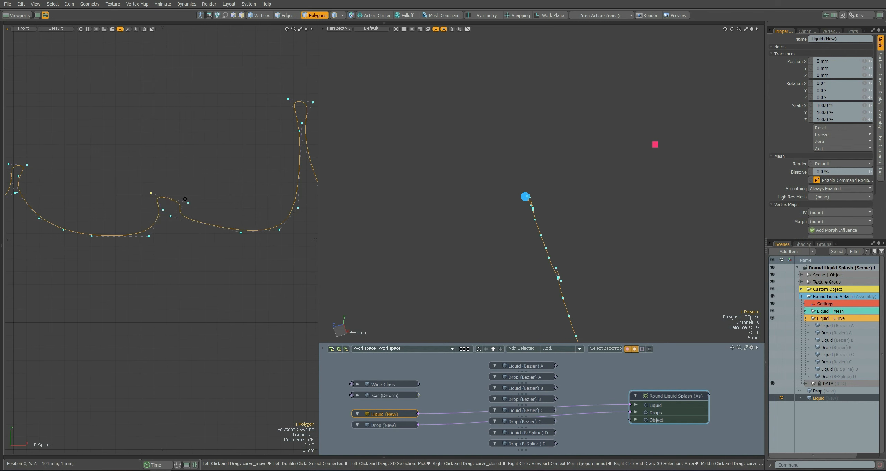
scroll(173, 195, up, 1)
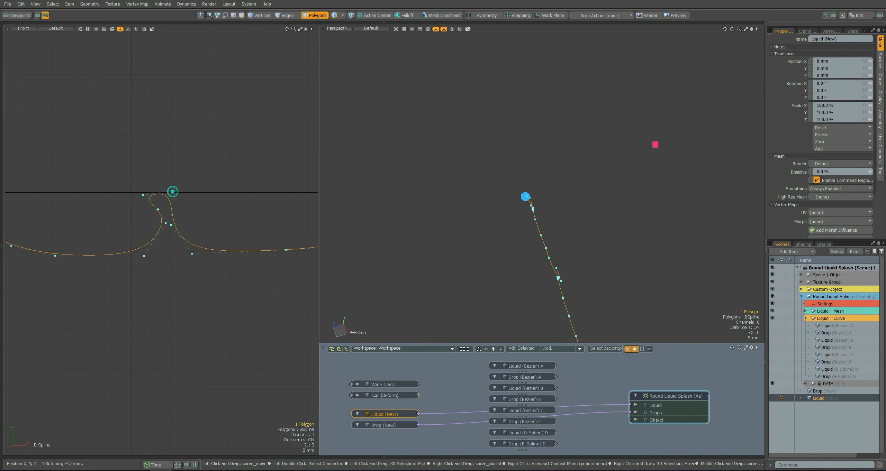
scroll(173, 192, down, 3)
Refine the curve stretches around the small curled spike and finish editing Liquid (New).
drag(223, 235, 223, 226)
scroll(237, 211, down, 1)
scroll(131, 205, down, 1)
alt+shift+drag(131, 206, 86, 199)
alt+shift+drag(266, 190, 201, 178)
key(Escape)
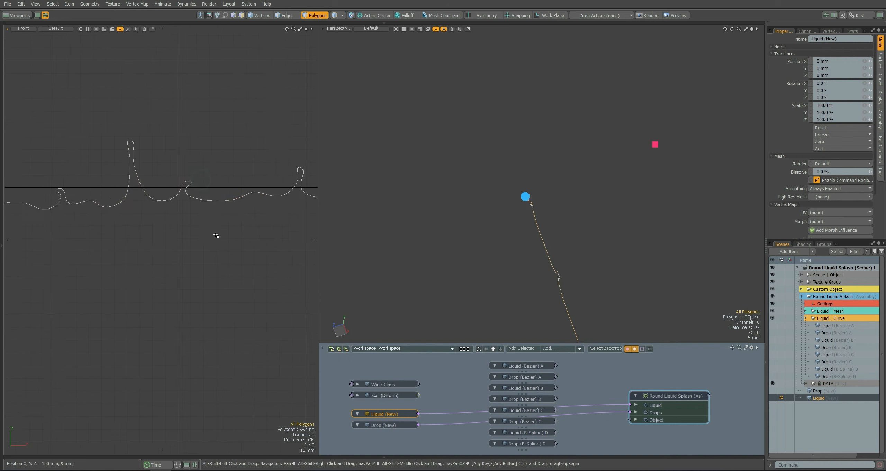
alt+shift+drag(216, 236, 184, 234)
drag(199, 201, 197, 208)
key(Escape)
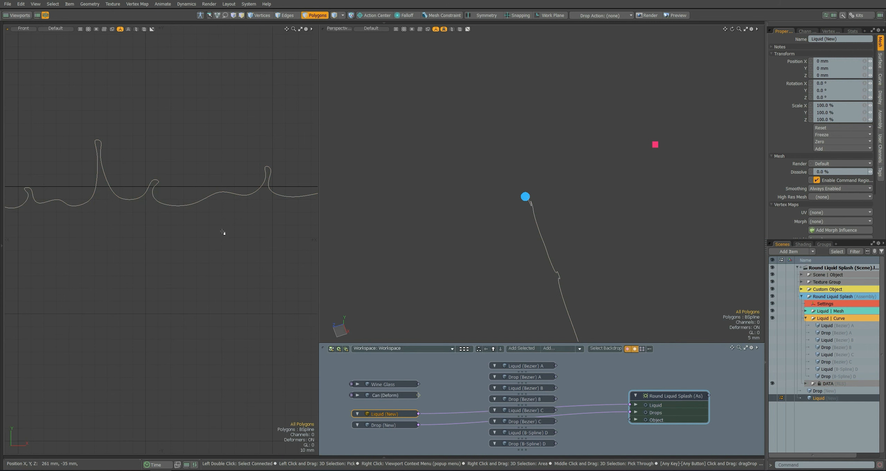
Disable Curve Editing in the Settings locator's channels and examine the reshaped splash.
click(525, 197)
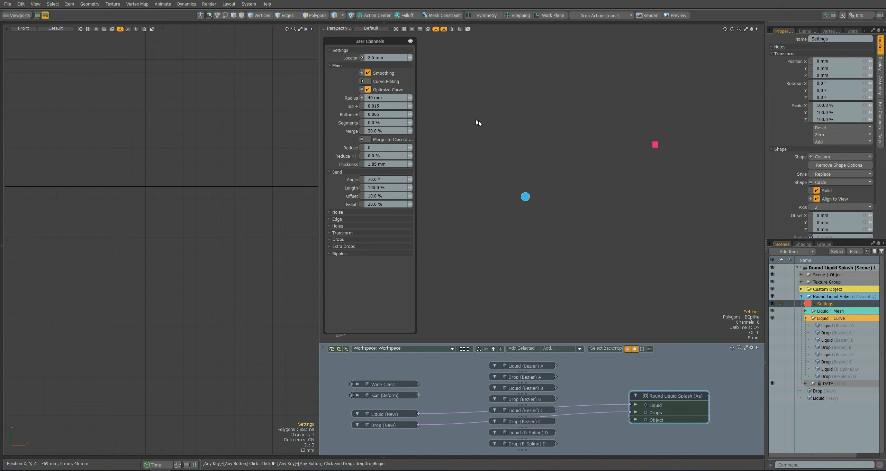
click(744, 129)
alt+drag(596, 217, 482, 208)
Enable Curve Editing for the splash and refine the tip of the Liquid (New) curve's tall spike.
middle_click(514, 183)
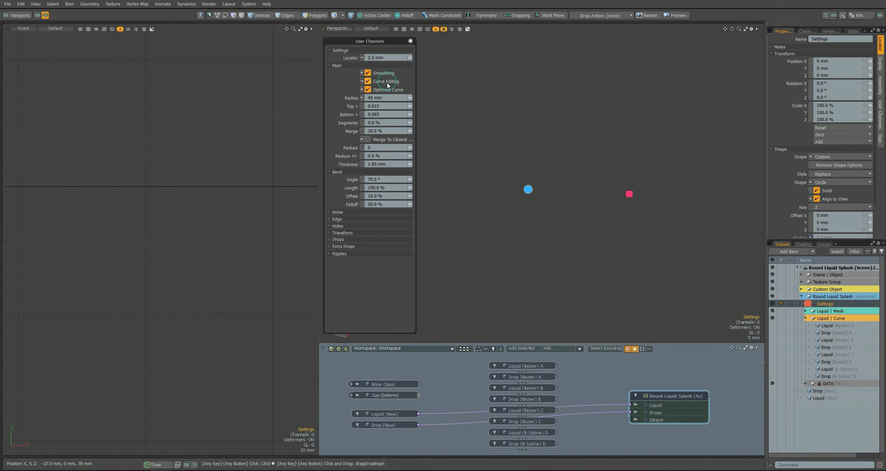
key(3)
scroll(211, 141, up, 4)
click(186, 172)
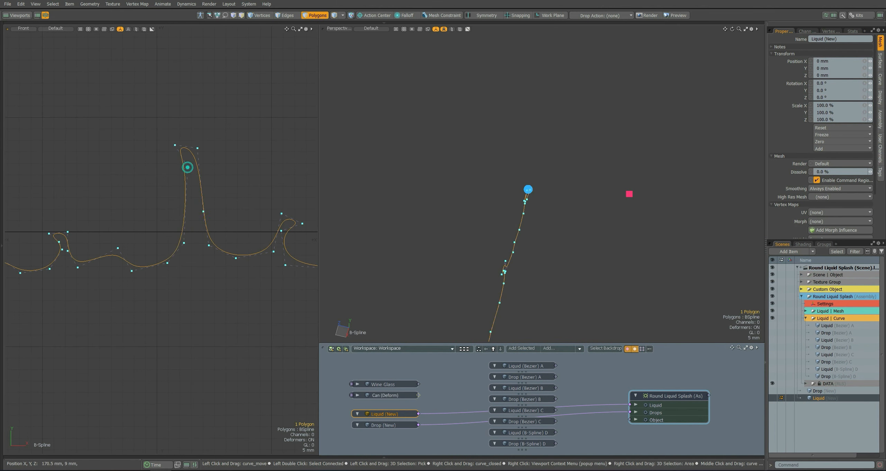
drag(197, 148, 200, 157)
alt+shift+drag(214, 208, 190, 189)
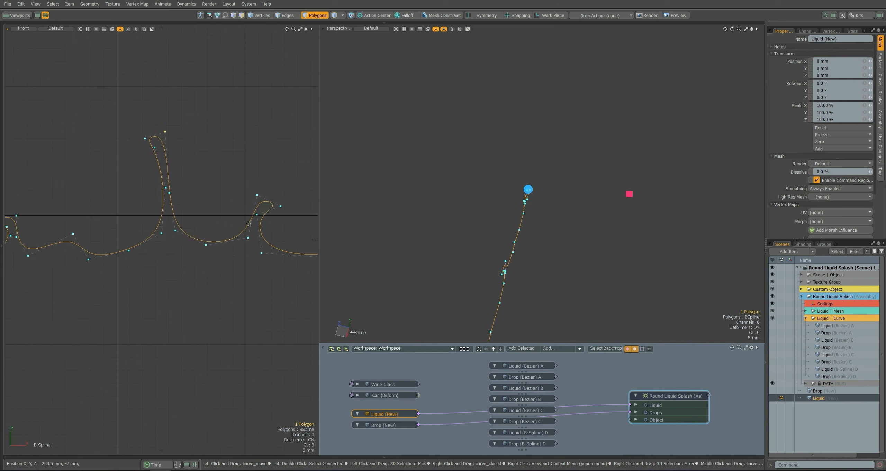
Move control points on the Liquid (New) curve near the curled spike and along the low stretch before the next spike.
drag(245, 234, 248, 236)
alt+shift+drag(156, 208, 107, 187)
scroll(212, 219, down, 2)
scroll(219, 185, up, 3)
drag(220, 185, 157, 175)
scroll(220, 184, down, 1)
click(171, 185)
drag(178, 156, 209, 158)
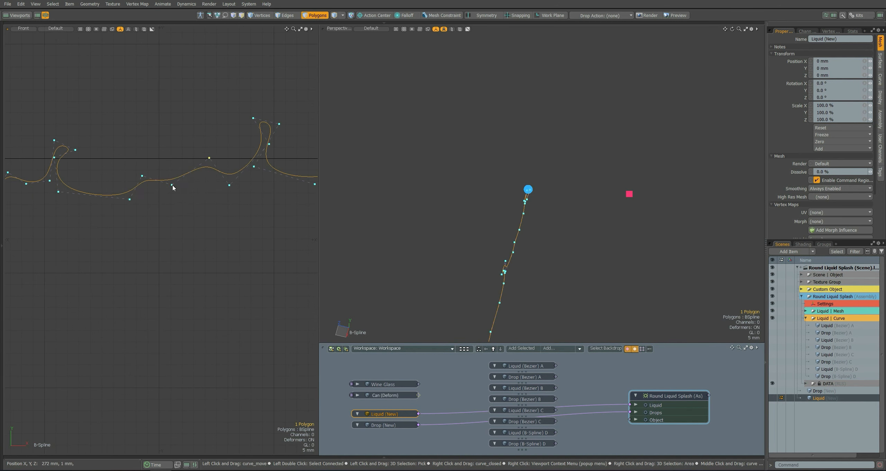
drag(149, 176, 158, 178)
Finish editing Liquid (New) and disable Curve Editing in the Settings locator's channels.
scroll(158, 177, down, 3)
key(space)
click(218, 196)
key(5)
click(528, 190)
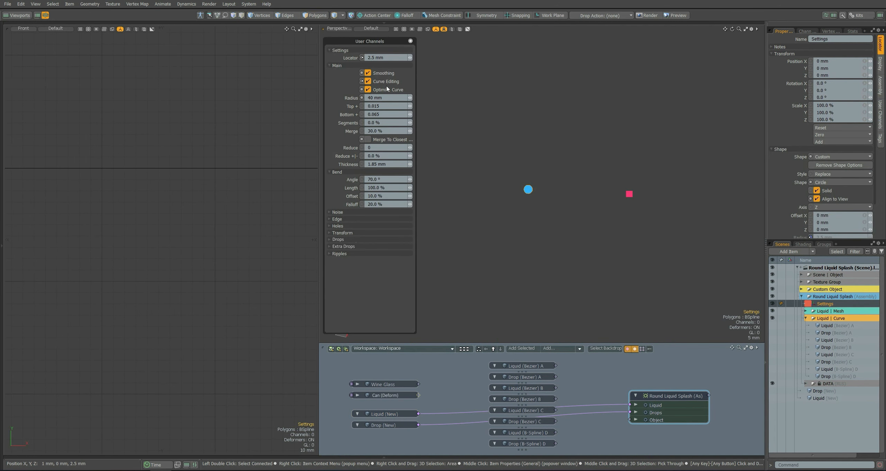
click(376, 81)
alt+drag(591, 150, 541, 179)
Replace the custom curve links on the Round Liquid Splash assembly with Liquid (B-Spline) D and Drop (B-Spline) D.
drag(598, 389, 598, 415)
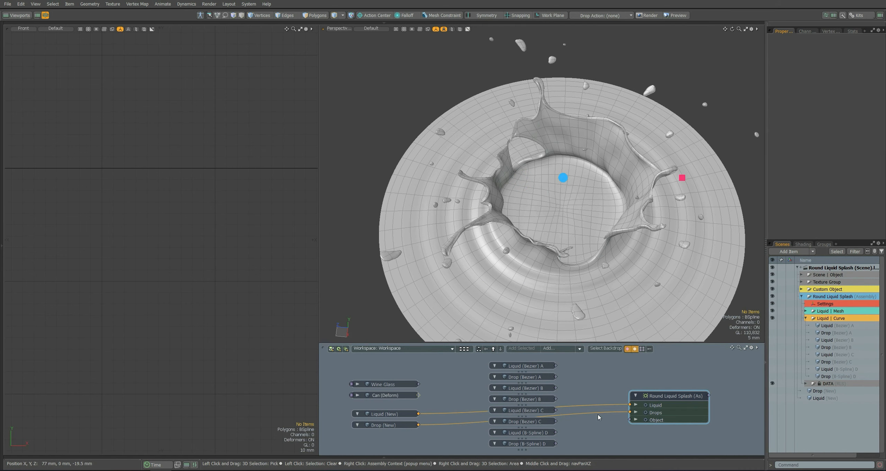
key(Delete)
drag(555, 432, 630, 413)
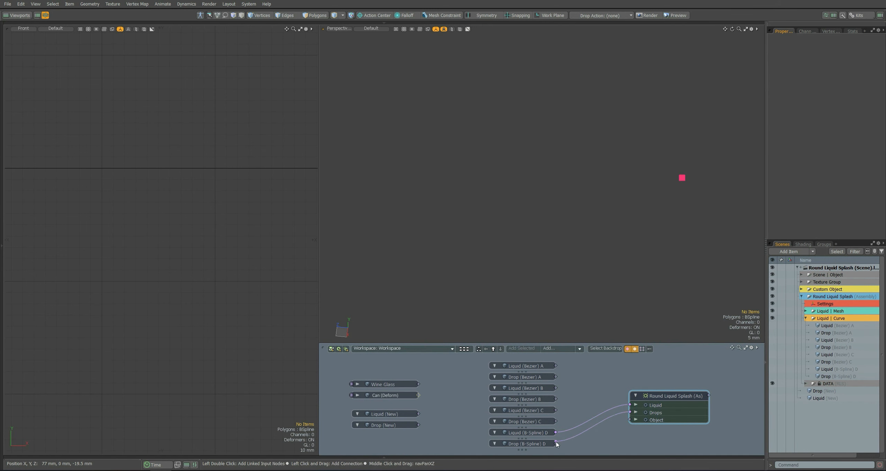
Try the splash with Smoothing off in the Settings locator's channels and turn it back on.
click(554, 186)
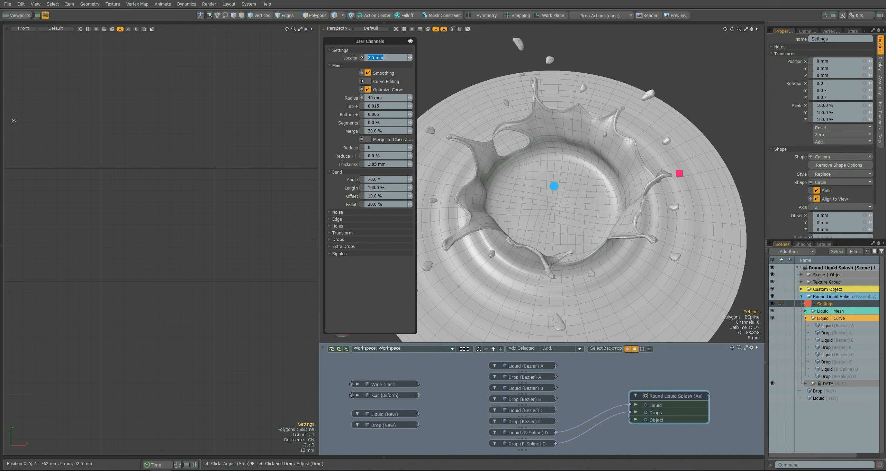
key(Return)
key(ctrl+z)
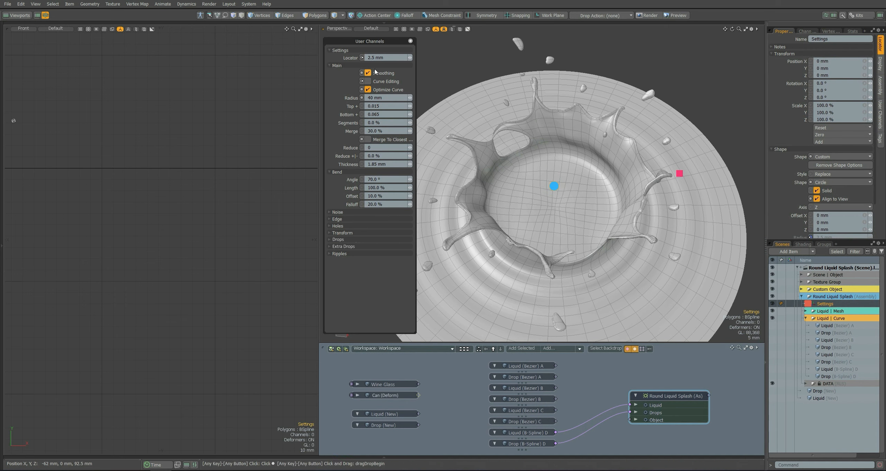
click(368, 73)
click(368, 73)
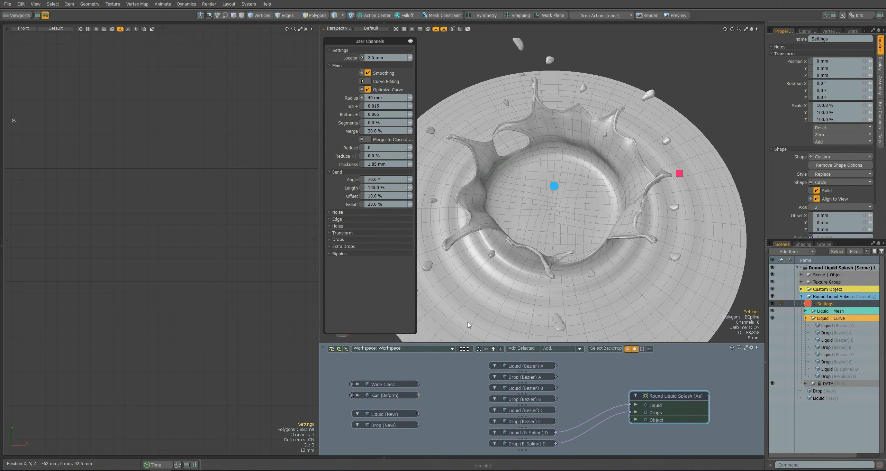
Try the B-Spline D splash with Optimize Curve off and turn the option back on.
click(533, 443)
shift+click(532, 432)
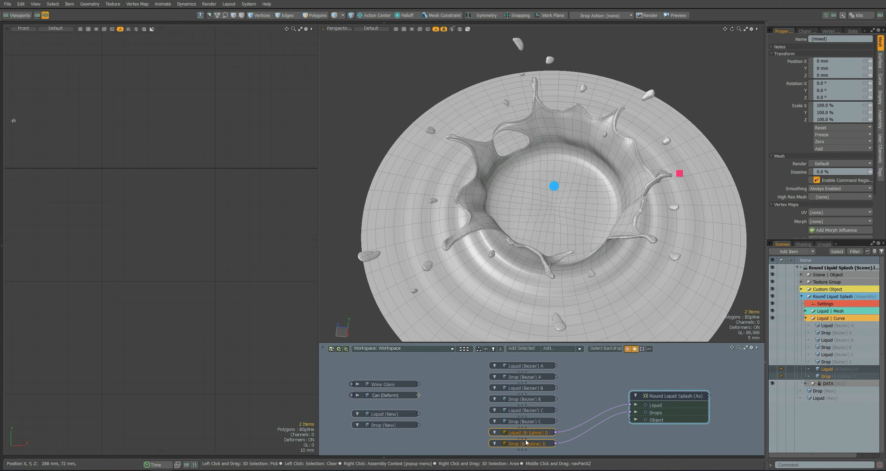
click(554, 186)
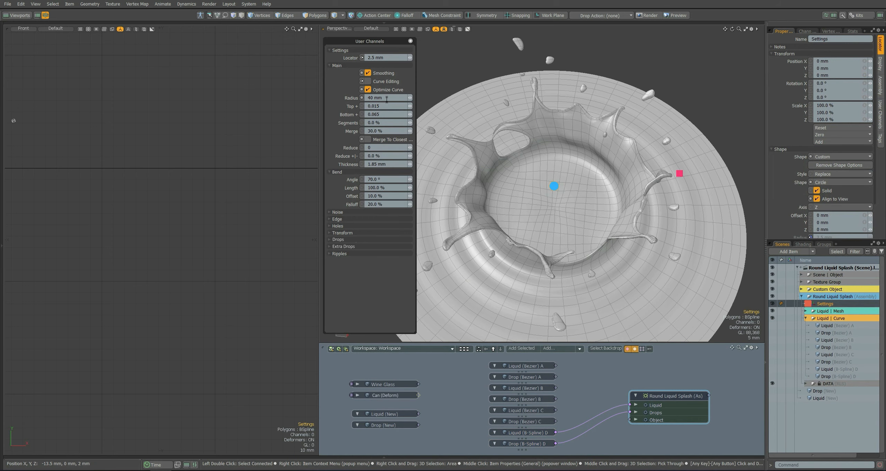
scroll(621, 160, up, 5)
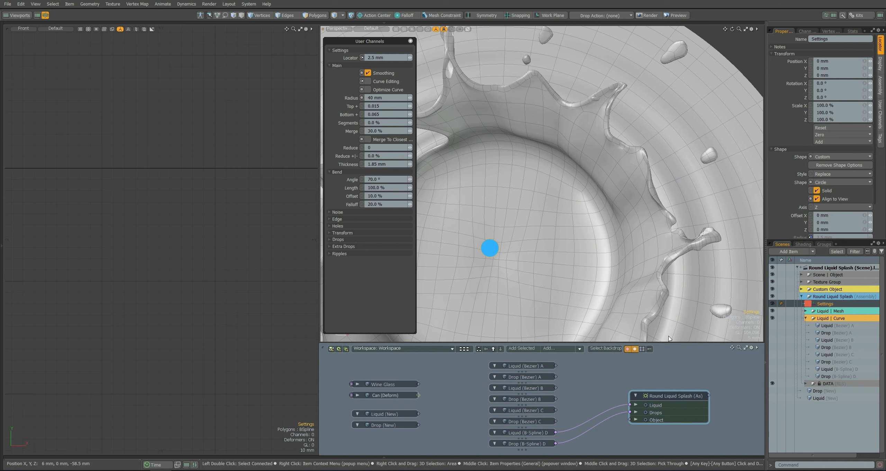
scroll(627, 202, down, 5)
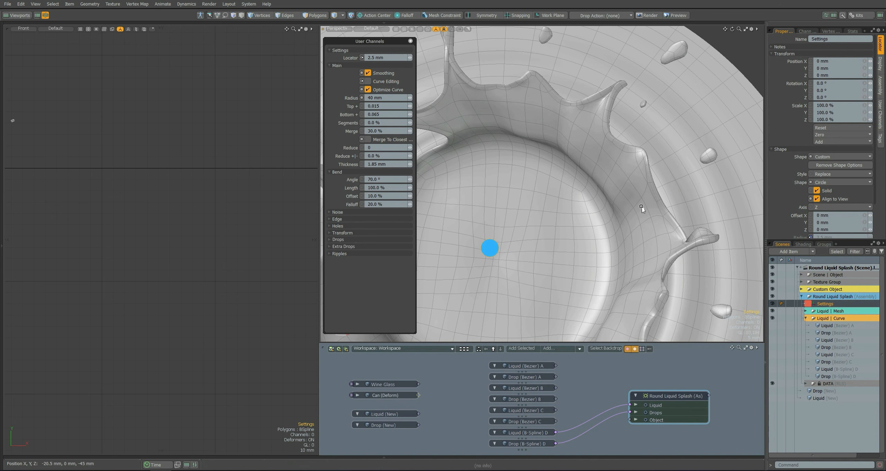
Link Liquid (Bezier) C and Drop (Bezier) C to the splash assembly instead and disable Optimize Curve.
click(608, 428)
key(Delete)
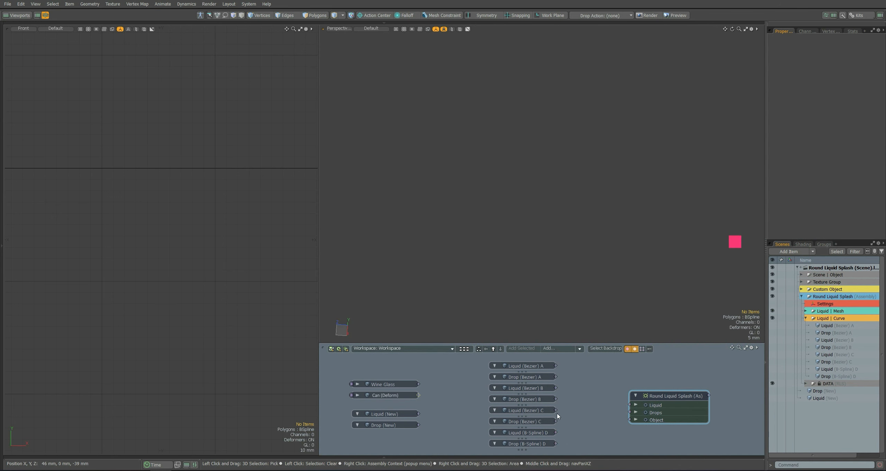
mouse_move(556, 411)
mouse_down()
mouse_move(630, 404)
mouse_move(558, 422)
mouse_up()
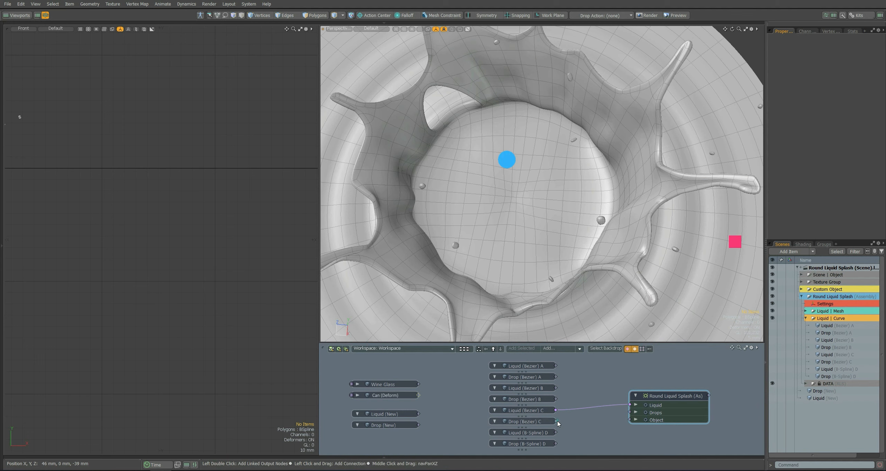
click(523, 171)
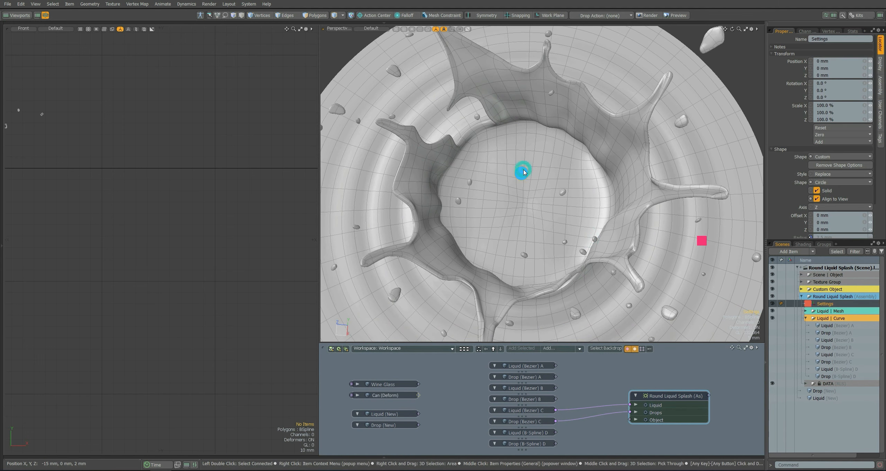
click(395, 92)
mouse_move(608, 170)
alt+mouse_down()
mouse_move(612, 189)
mouse_move(611, 162)
mouse_move(600, 168)
alt+mouse_up()
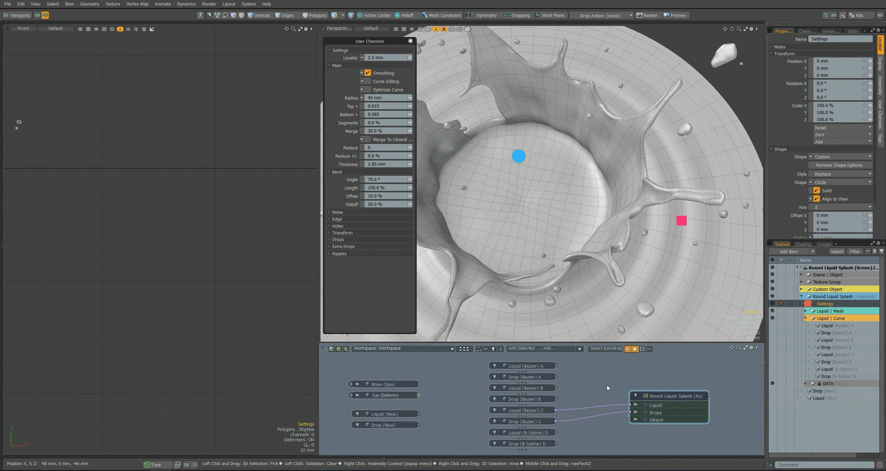
Restore the Liquid (B-Spline) D and Drop (B-Spline) D links on the assembly and re-enable Optimize Curve.
click(607, 414)
shift+click(606, 406)
key(Delete)
key(ctrl+z)
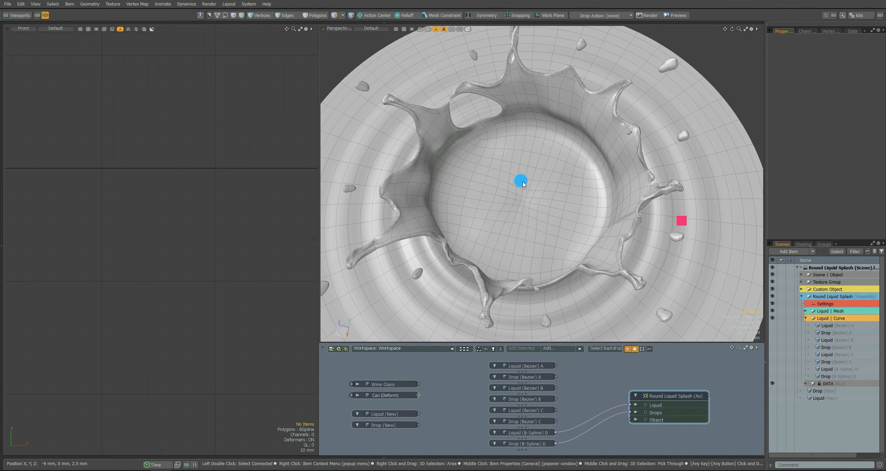
click(521, 182)
click(367, 89)
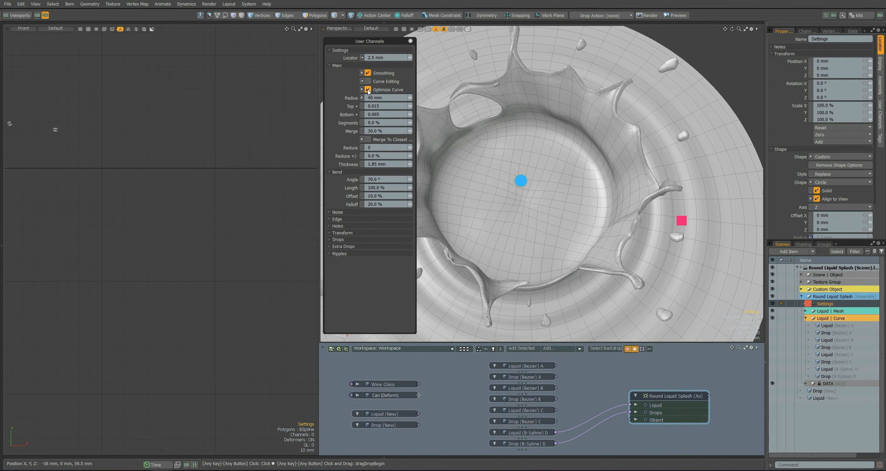
Try the splash Radius at 30 mm, 25 mm and 20 mm.
click(367, 100)
text(30)
alt+shift+drag(497, 208, 543, 164)
text(25)
drag(390, 98, 363, 95)
key(Return)
text(20)
key(Return)
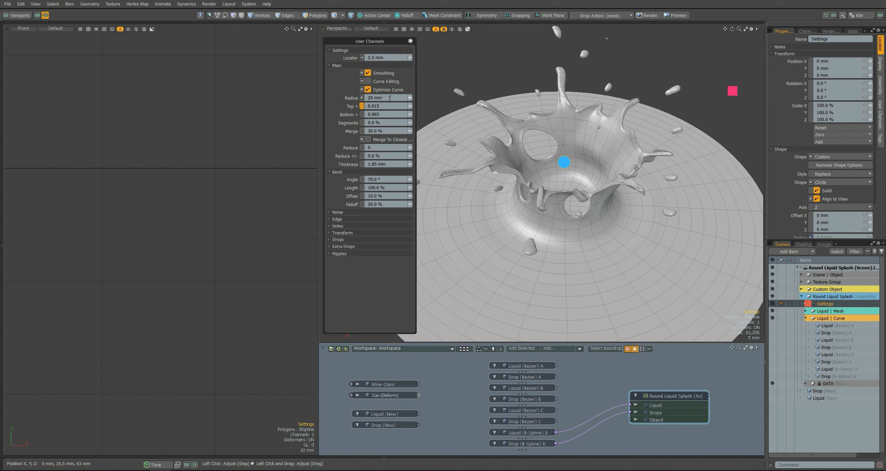
Raise the splash Radius to 30 mm and back to 40 mm.
click(389, 98)
text(30)
key(Return)
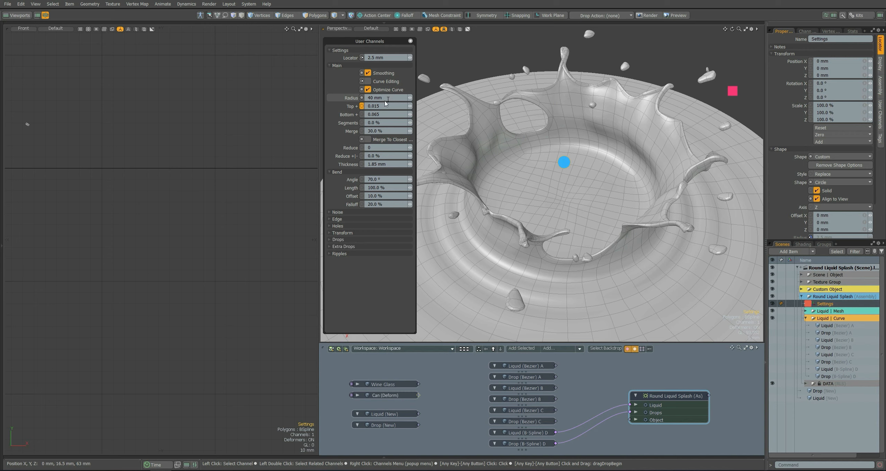
Try a Top + value of 0.04 on the splash and restore it to 0.015.
alt+drag(530, 210, 544, 156)
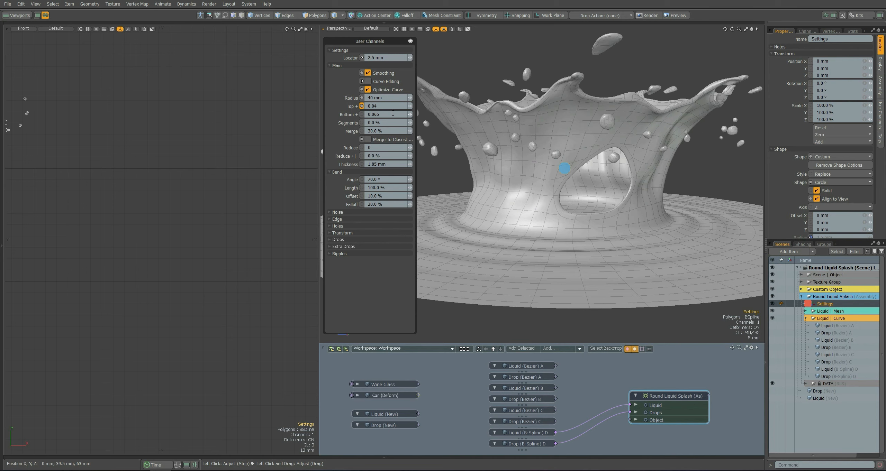
alt+drag(540, 145, 541, 183)
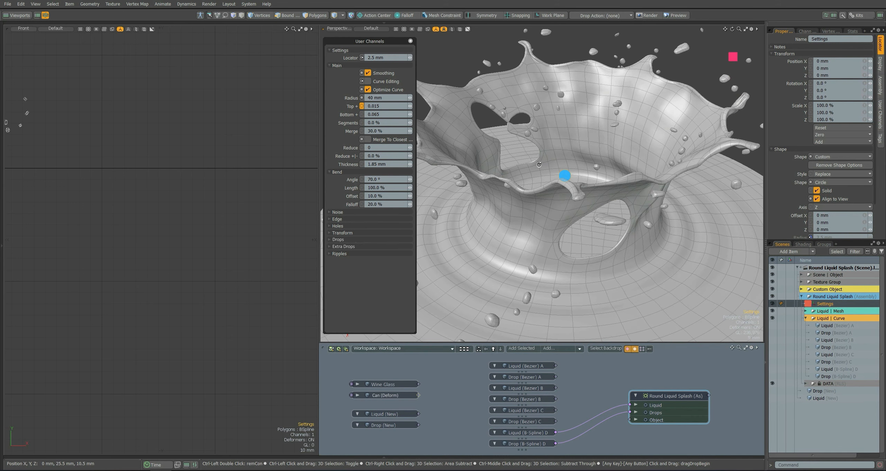
Set the Bottom + value to 0.01 as a trial and examine the splash base.
click(391, 115)
click(583, 157)
alt+drag(583, 158, 583, 215)
scroll(583, 214, down, 3)
alt+shift+drag(698, 138, 673, 126)
click(683, 116)
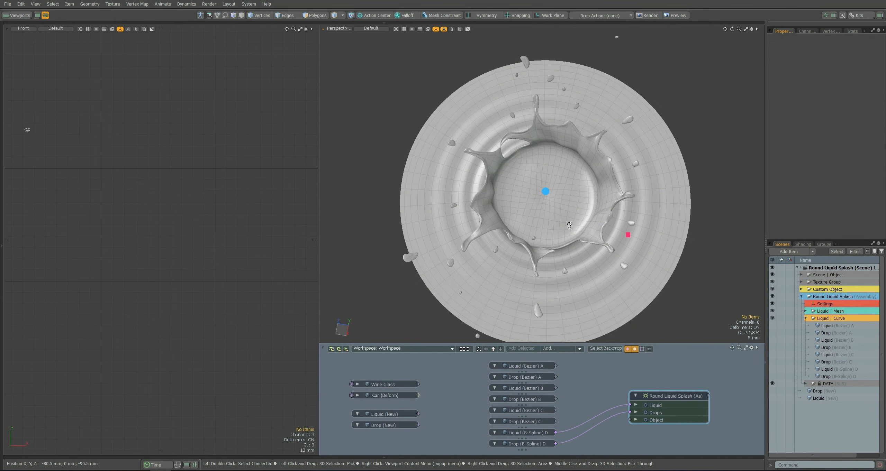
alt+drag(569, 224, 568, 217)
click(551, 181)
drag(384, 116, 363, 120)
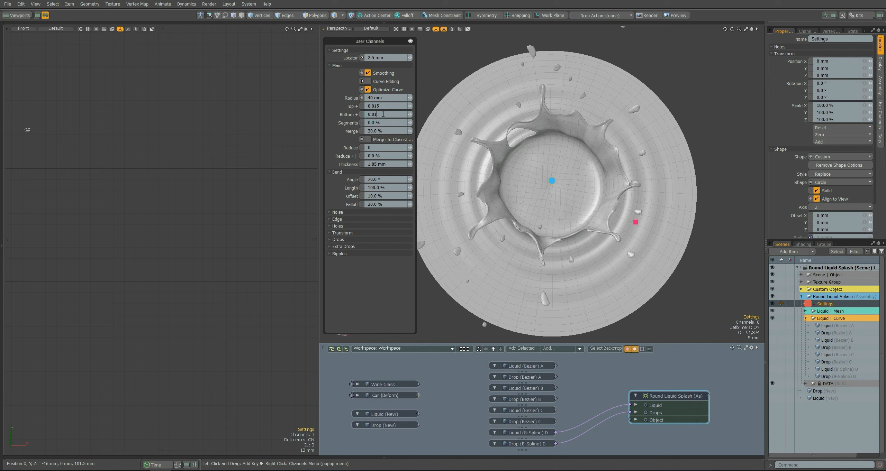
alt+drag(566, 182, 560, 155)
scroll(484, 156, up, 2)
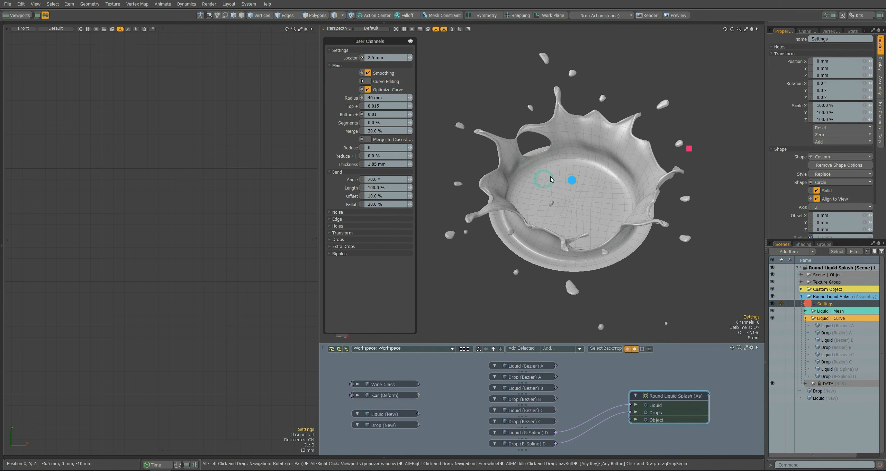
Restore Bottom + to 0.065, and try a Segments value of 15% before undoing it.
right_click(350, 115)
click(350, 124)
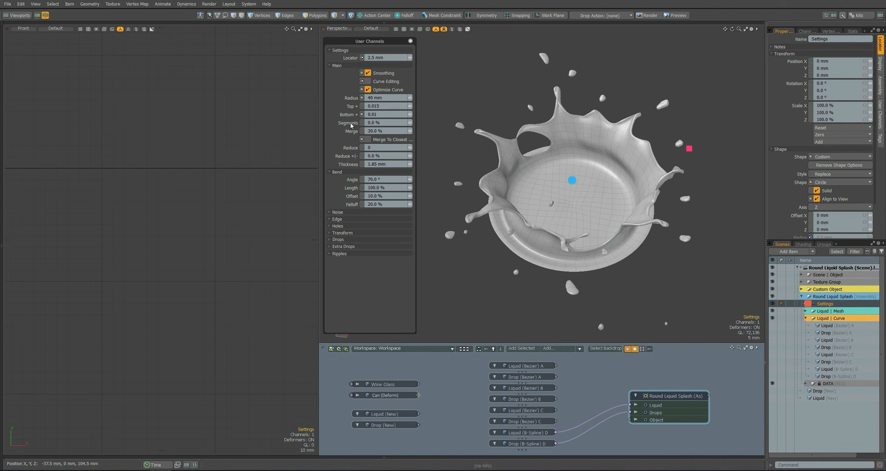
click(367, 124)
text(15)
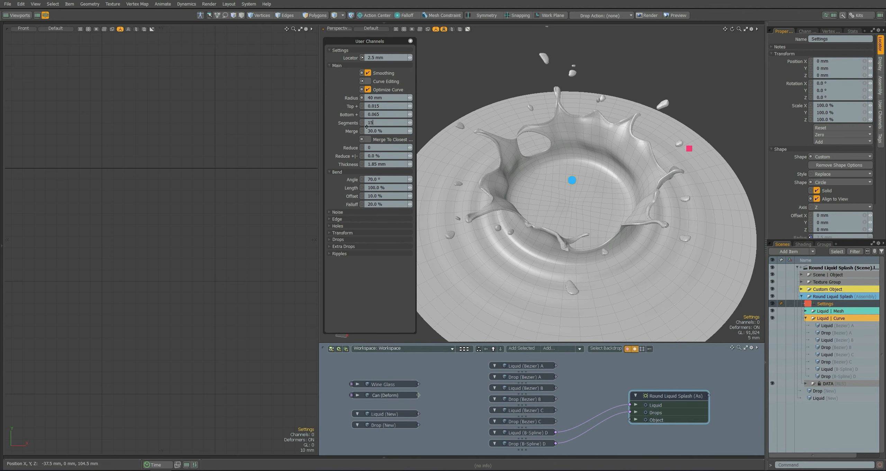
alt+drag(579, 197, 608, 160)
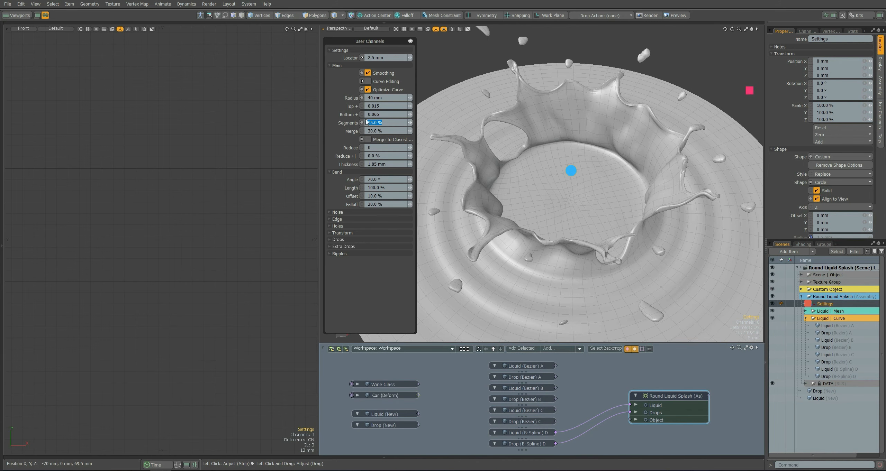
mouse_move(576, 160)
alt+mouse_down()
mouse_move(603, 238)
mouse_move(579, 158)
alt+mouse_up()
key(ctrl+z)
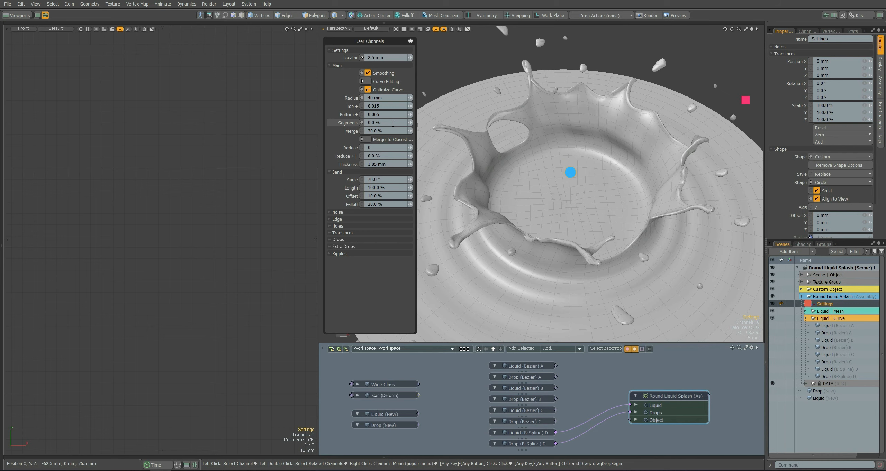
Select the Merge channel and try a Merge value of 0% while viewing the splash edge up close.
click(350, 133)
alt+drag(519, 132, 523, 158)
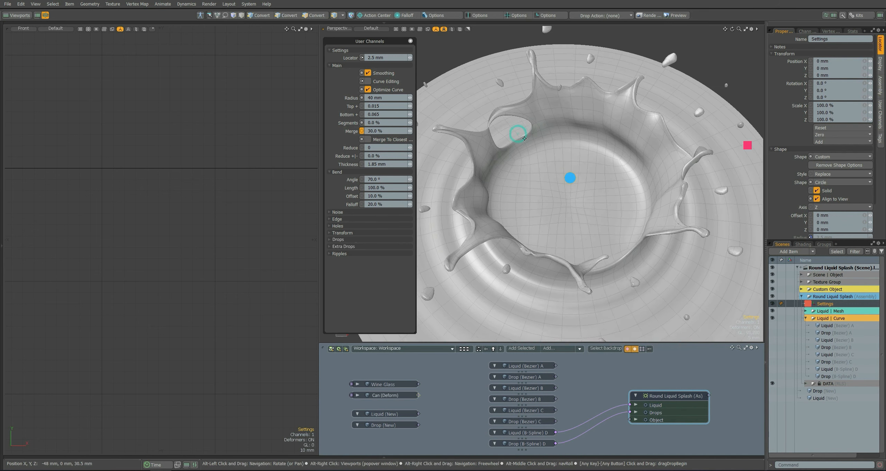
ctrl+alt+drag(557, 115, 658, 162)
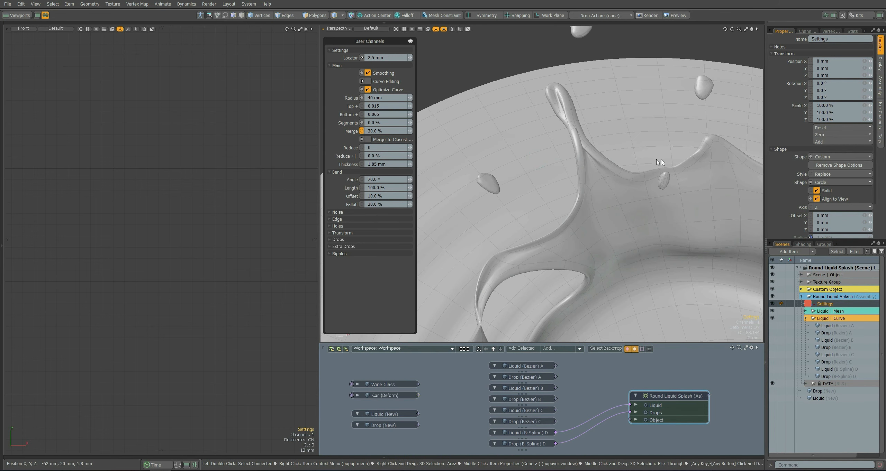
click(388, 131)
text(5)
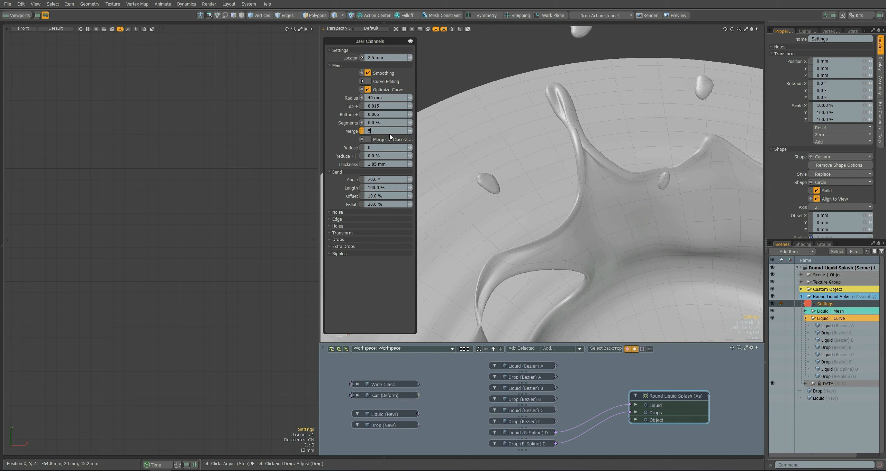
key(Return)
Try a Merge value of 100% on the splash and restore it to 30%.
click(369, 132)
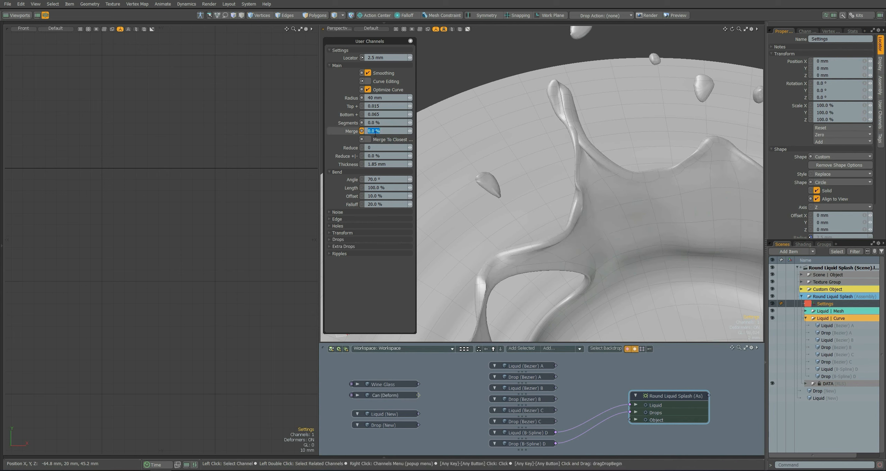
text(100)
drag(390, 132, 358, 134)
key(Return)
text(30)
key(Return)
ctrl+alt+drag(577, 174, 541, 134)
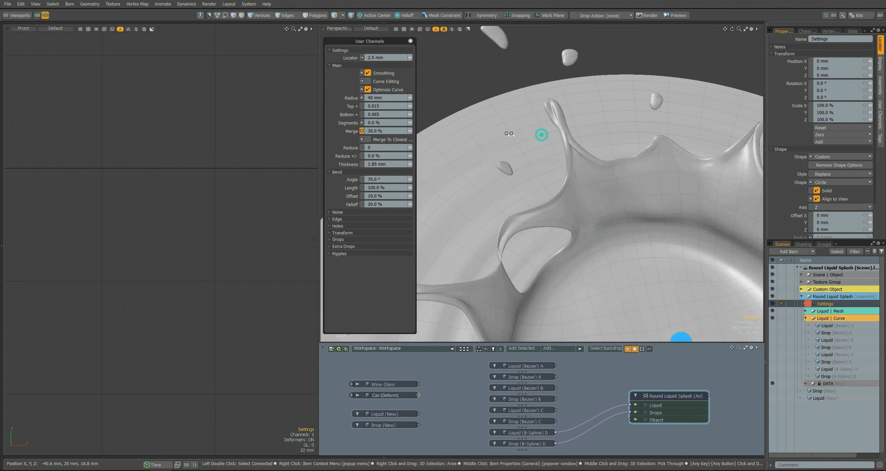
alt+shift+drag(599, 200, 591, 141)
ctrl+alt+drag(591, 141, 573, 155)
alt+drag(573, 155, 575, 165)
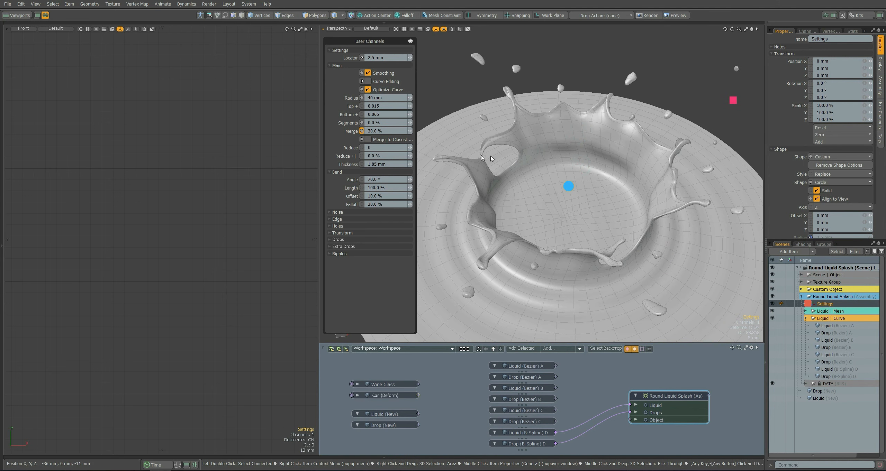
Try Reduce at 1 with Reduce +/- at -50%, and restore both channels to 0.
click(390, 140)
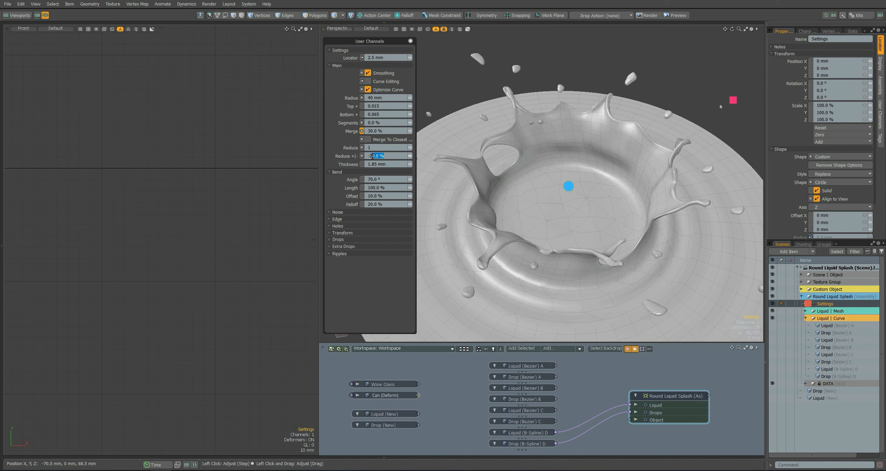
mouse_move(532, 191)
alt+mouse_down()
mouse_move(536, 204)
mouse_move(534, 152)
mouse_move(531, 187)
alt+mouse_up()
drag(392, 156, 374, 156)
text(-50)
key(Return)
mouse_move(568, 183)
alt+mouse_down()
mouse_move(600, 199)
mouse_move(638, 177)
mouse_move(567, 173)
alt+mouse_up()
drag(388, 155, 364, 156)
text(0)
key(Return)
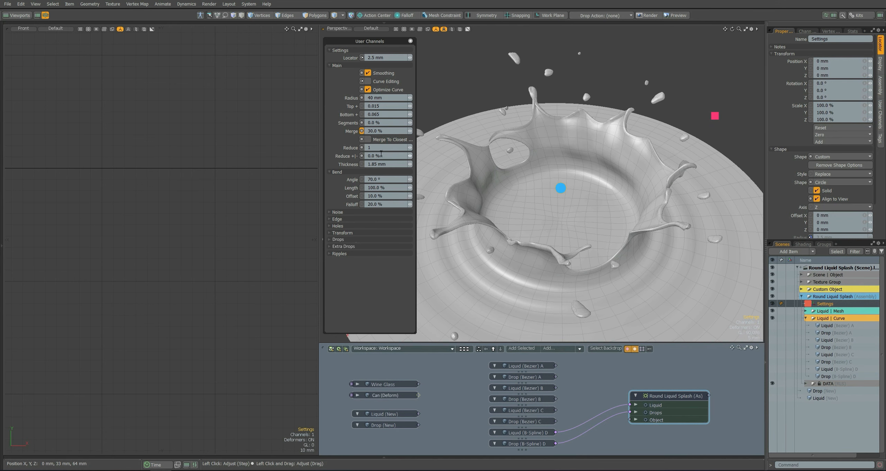
key(Return)
Try a liquid Thickness of 2.5 mm and undo the change.
click(376, 163)
text(2)
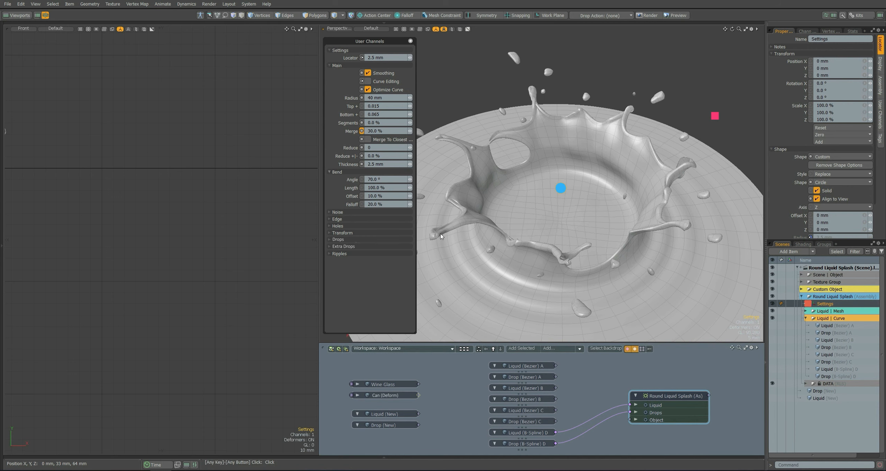
key(ctrl+z)
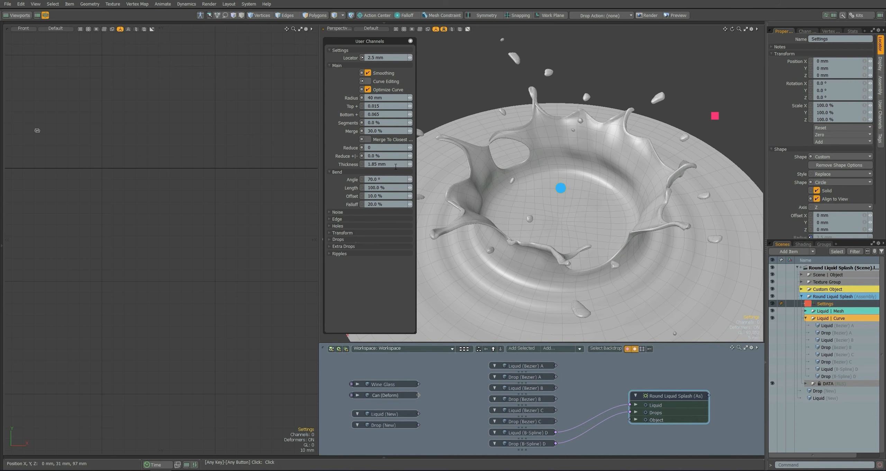
Try Bend Angle values of 30° and 85° while viewing the splash from the side.
alt+drag(531, 186, 574, 204)
drag(390, 181, 360, 182)
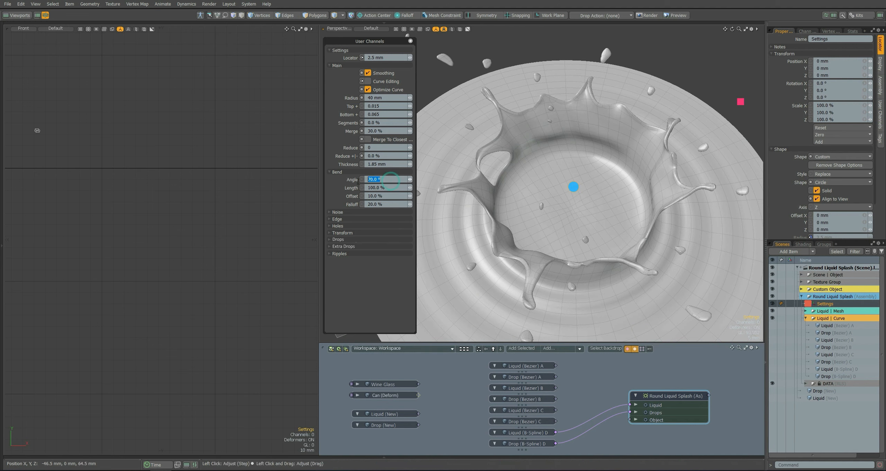
alt+drag(549, 229, 681, 163)
drag(389, 180, 369, 179)
text(30)
key(Return)
text(85)
key(Return)
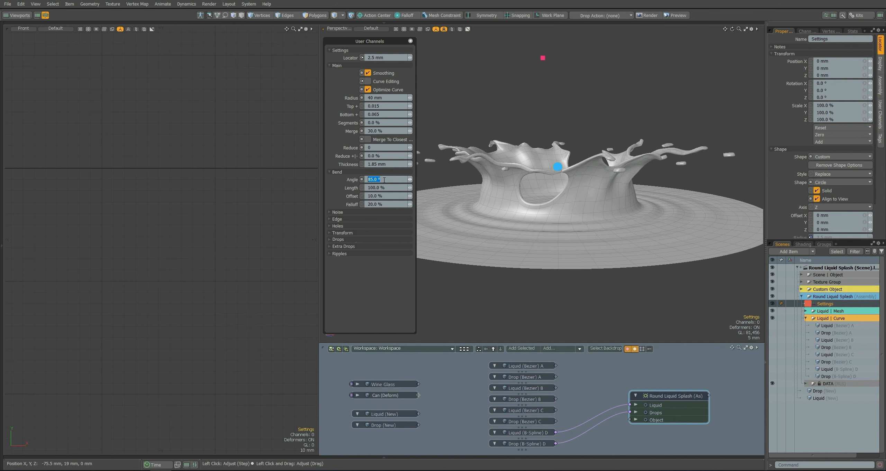
Set the Bend Angle to 75° and the Bend Falloff to 25%.
text(75)
key(Return)
mouse_move(538, 218)
alt+mouse_down()
mouse_move(541, 245)
mouse_move(535, 216)
alt+mouse_up()
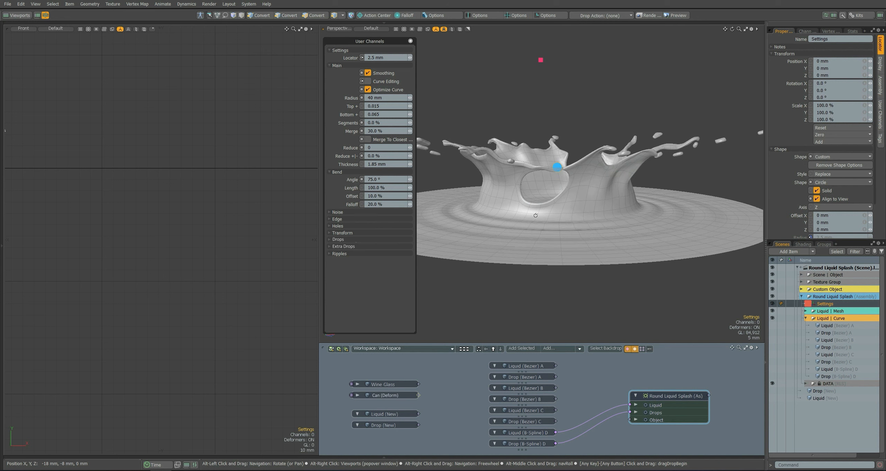
key(Return)
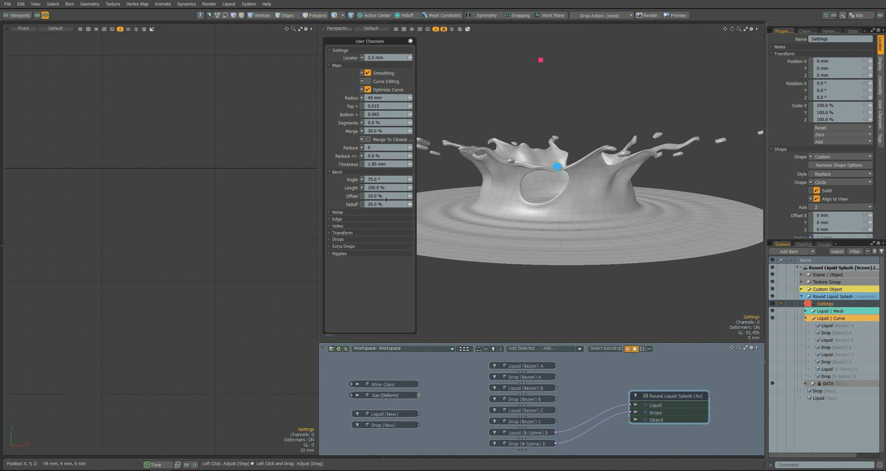
click(351, 207)
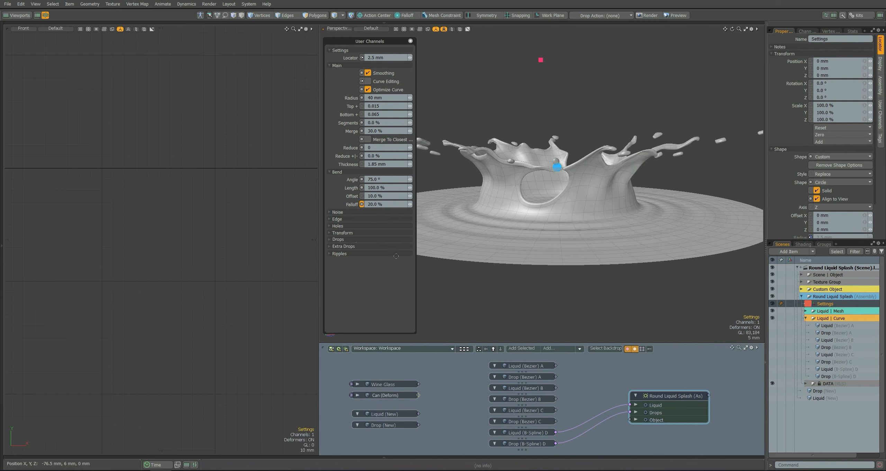
Expand the Noise channels in place of Bend, and turn Including Edges off and on again while examining the rim.
click(341, 172)
click(337, 178)
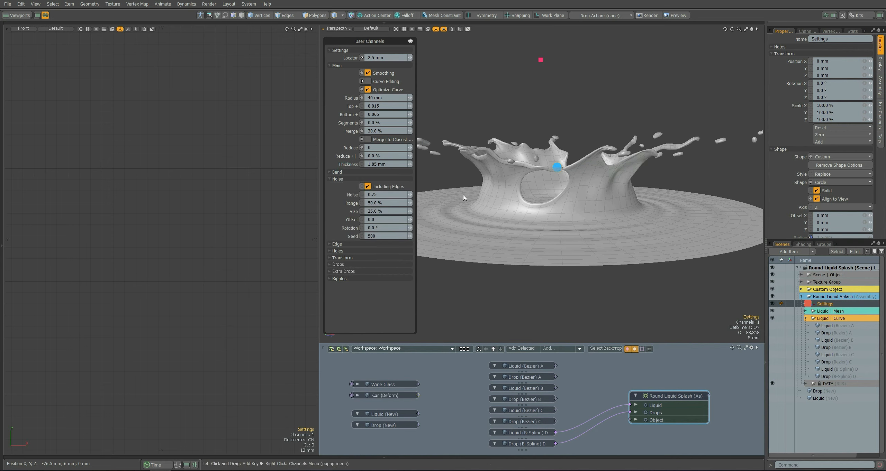
alt+drag(491, 194, 514, 212)
scroll(510, 115, up, 8)
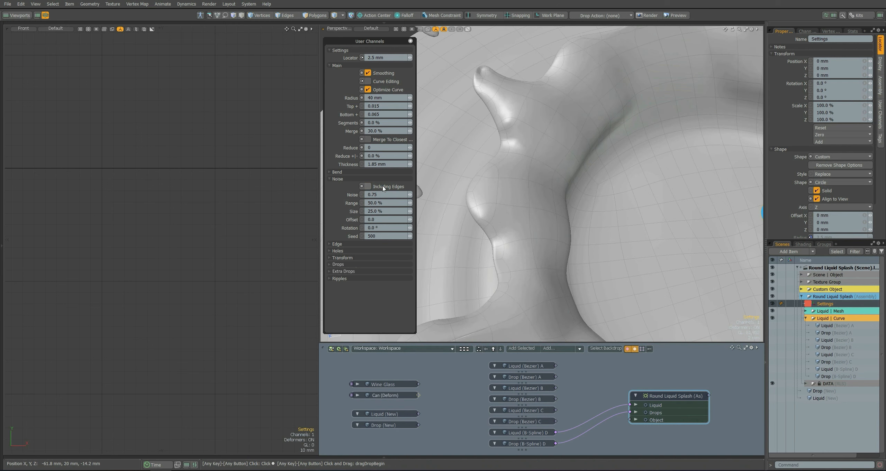
alt+drag(495, 204, 530, 192)
click(392, 187)
Try a Noise value of 1.25 and a noise Size of 10%, restoring them to 0.75 and 25%.
click(386, 195)
text(1)
key(Return)
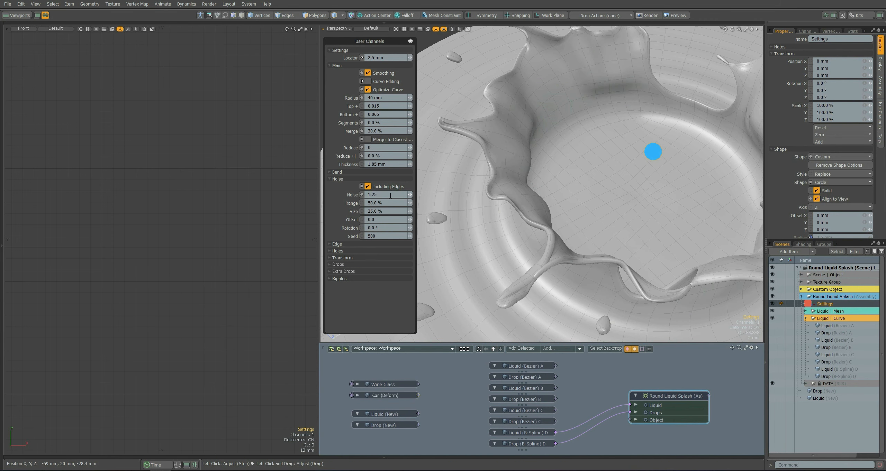
scroll(390, 195, down, 2)
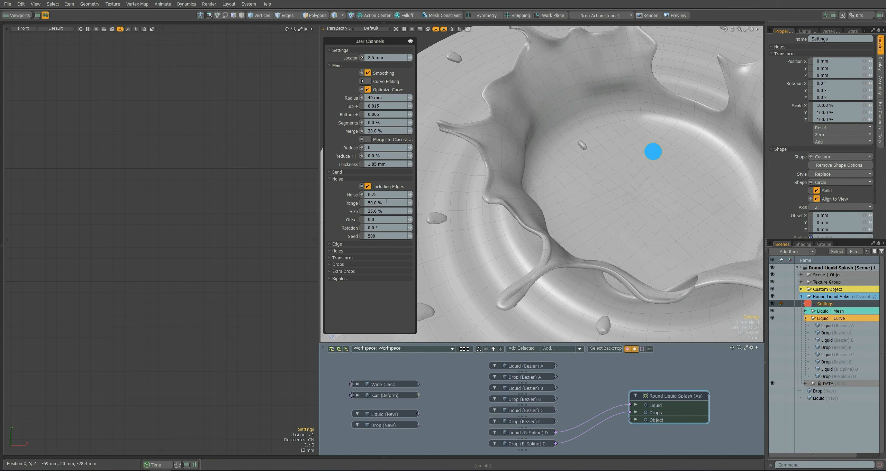
scroll(429, 212, down, 4)
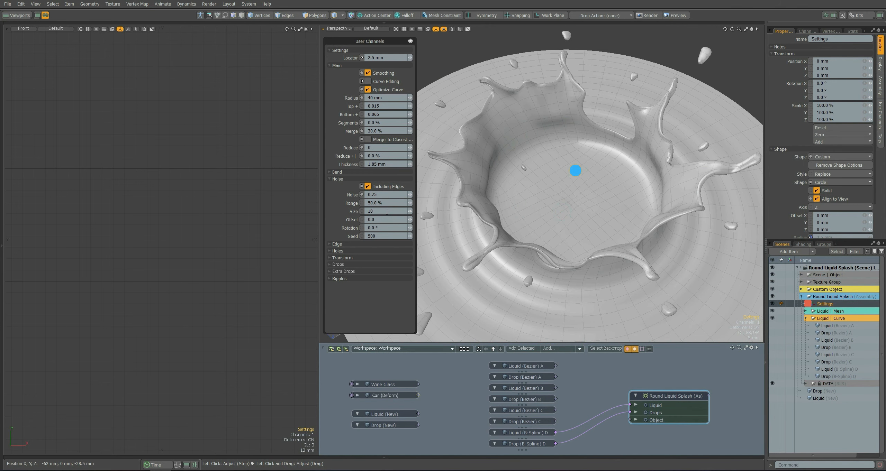
scroll(387, 212, up, 3)
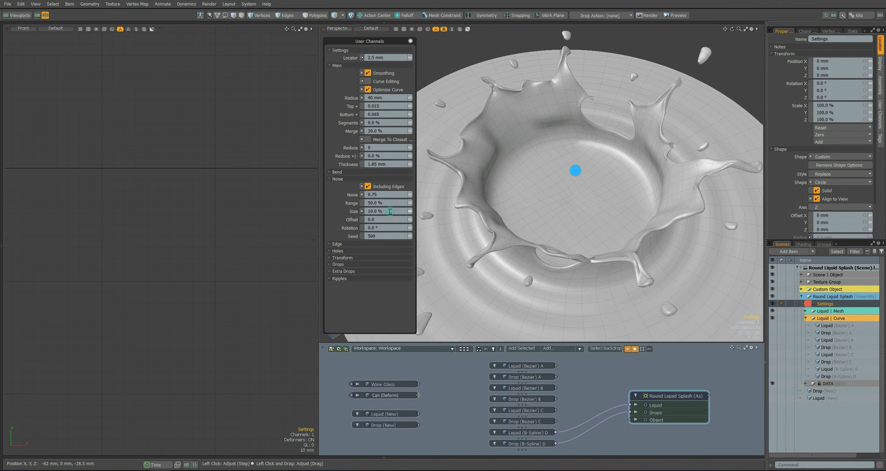
Step the noise Seed up past 503 to preview variations and restore it to 500.
click(411, 237)
click(412, 237)
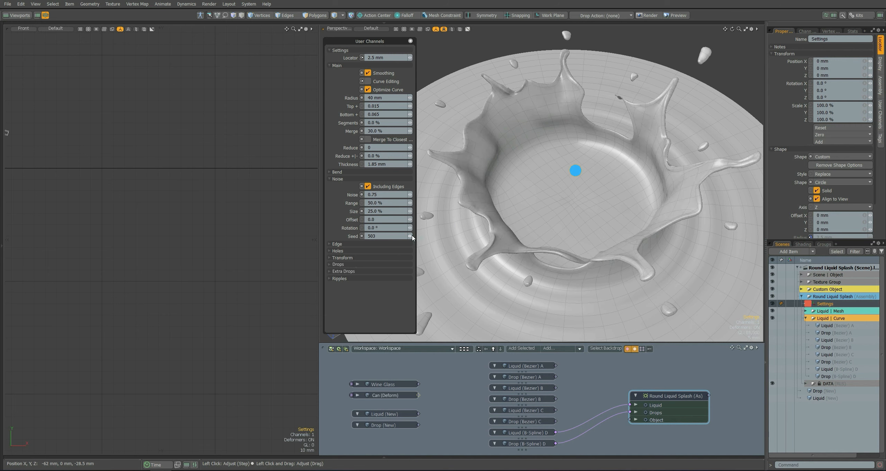
click(412, 237)
click(412, 237)
double_click(387, 237)
text(500)
key(Return)
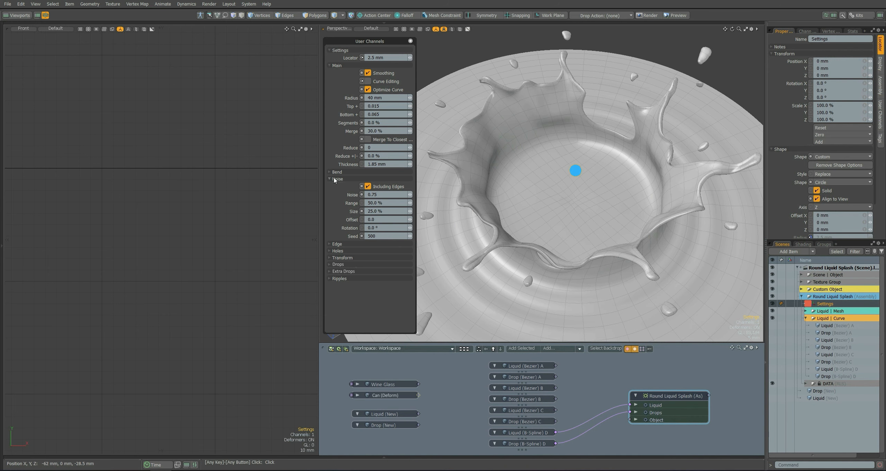
Expand the Edge channel group in place of Noise and select its Shift and Inset channels.
click(334, 179)
click(334, 186)
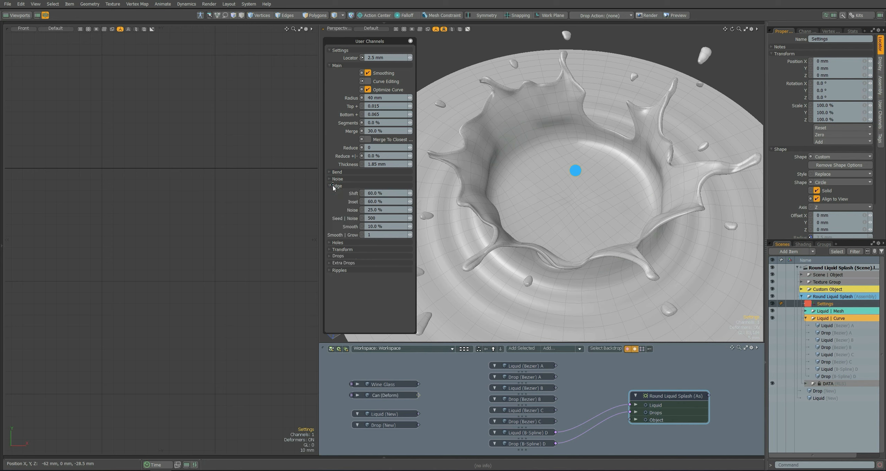
drag(352, 194, 352, 202)
Try Edge Shift values of 0% and 85% on a close view of the splash rim.
scroll(508, 115, up, 6)
alt+drag(508, 115, 495, 174)
drag(386, 194, 358, 196)
text(0)
key(Return)
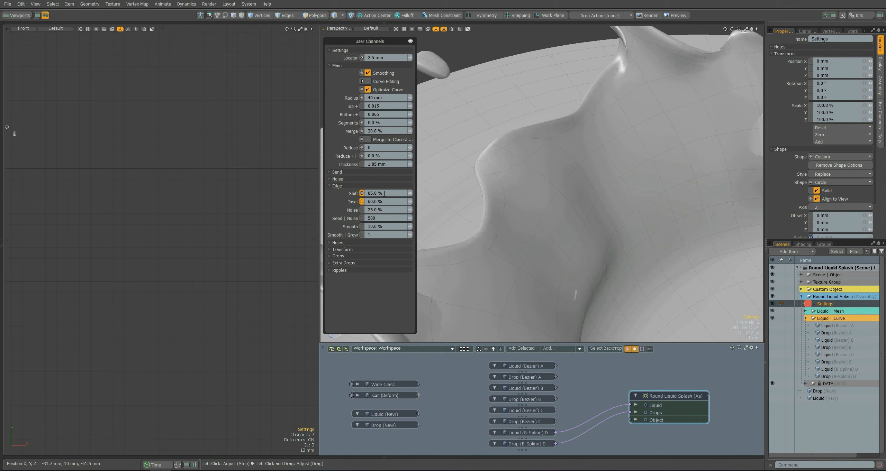
Try an Edge Inset of 85% and examine the splash rim from another angle.
text(85)
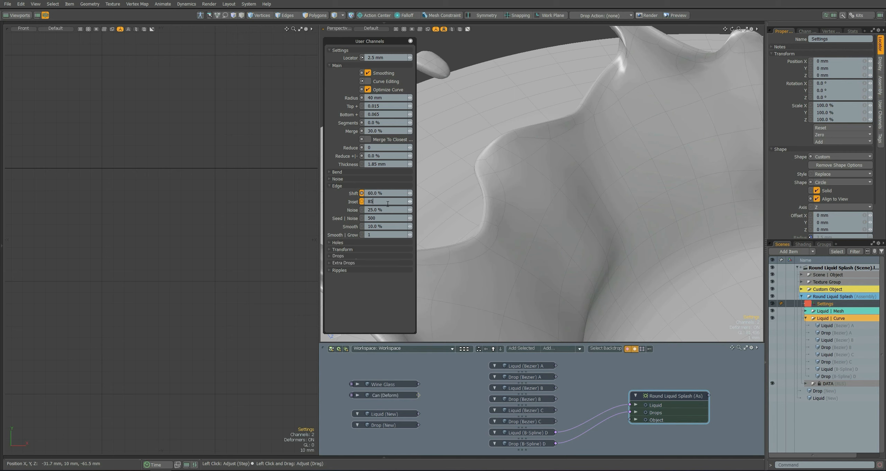
key(Return)
scroll(535, 252, down, 5)
alt+drag(536, 252, 542, 235)
scroll(542, 234, up, 5)
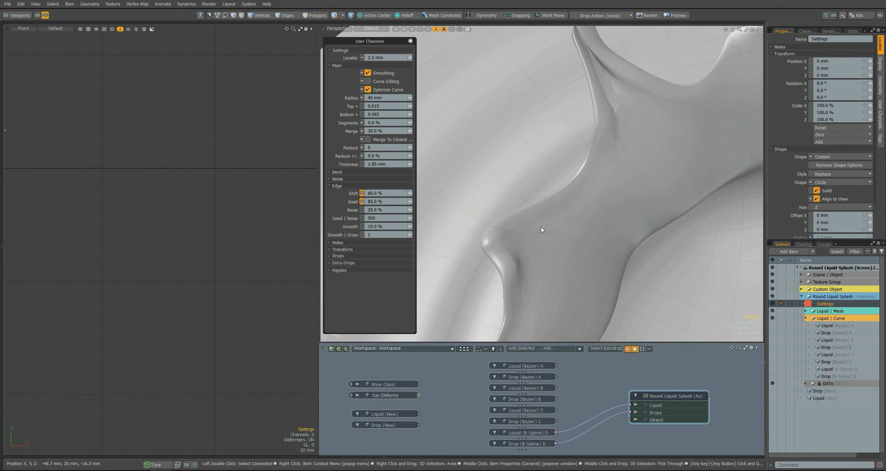
Try Edge Inset values of 25% and 15%, and restore the Inset to 60%.
click(385, 201)
text(2)
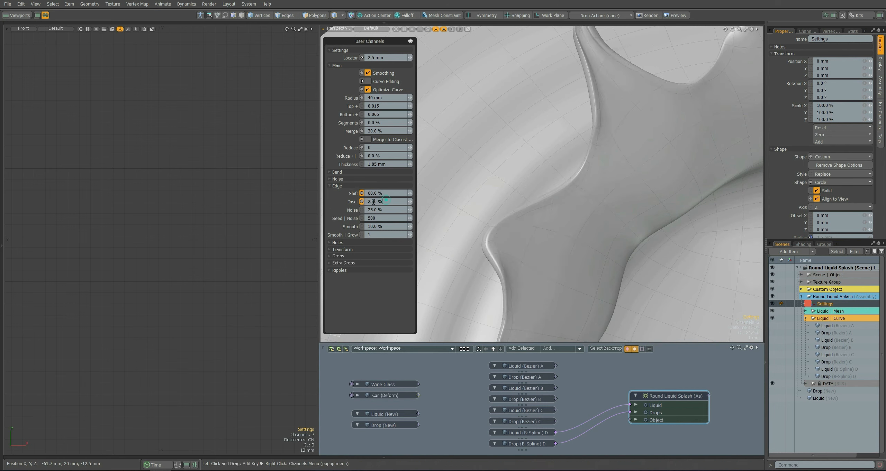
click(379, 203)
text(15)
key(Return)
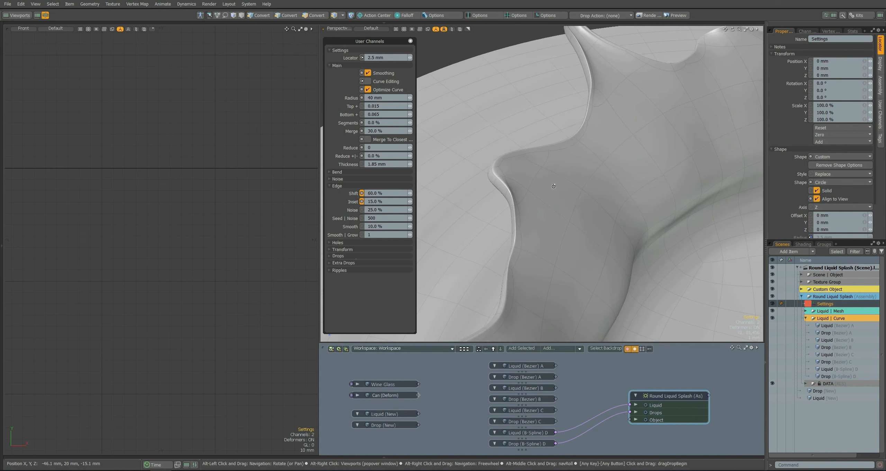
click(388, 201)
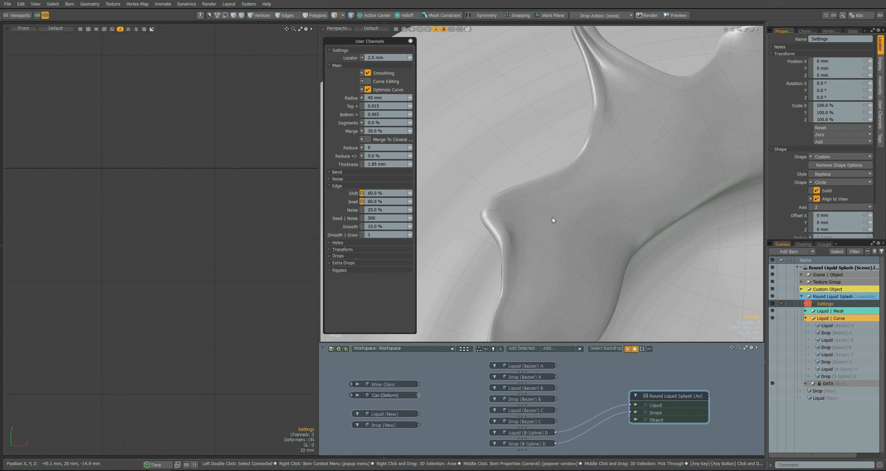
scroll(538, 197, down, 5)
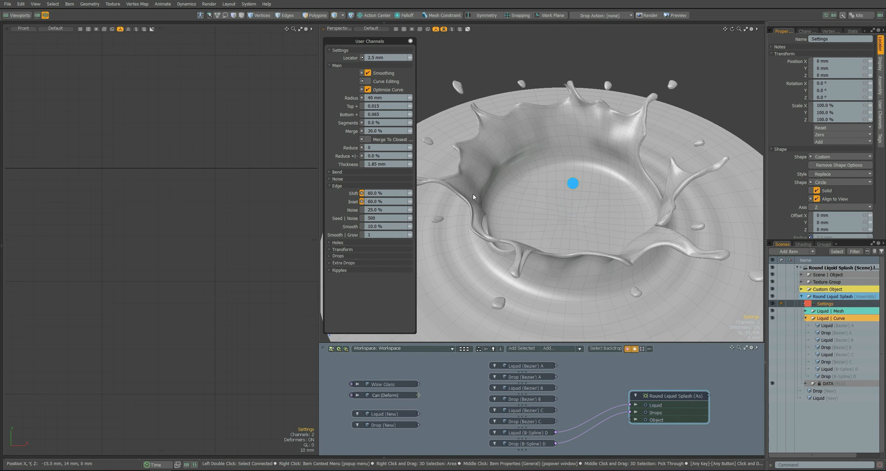
Step the Edge noise seed up from 501 to preview variations and restore it to 500.
click(412, 221)
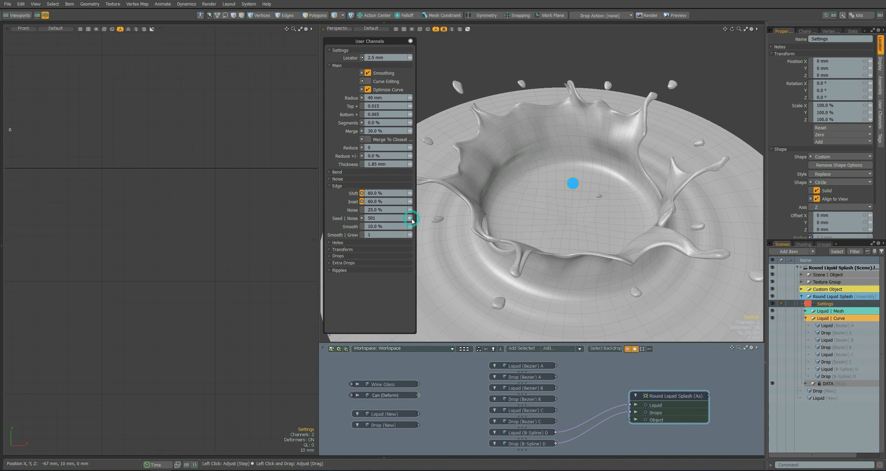
click(412, 218)
drag(387, 221, 359, 221)
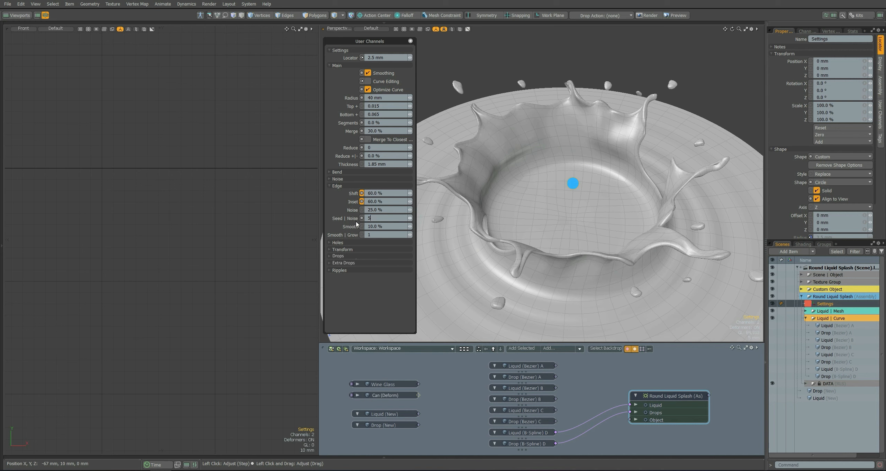
text(500)
key(Return)
Set the Edge Noise to 50% and the Edge Smooth to 2%.
click(381, 209)
text(50)
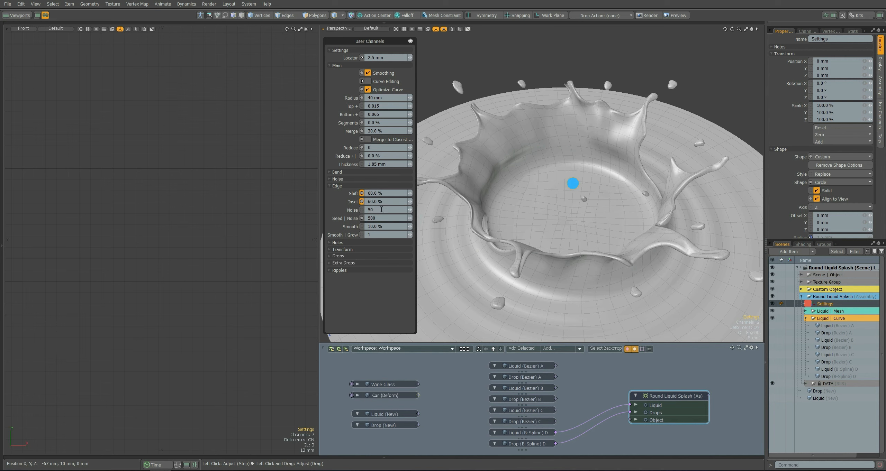
key(Return)
click(381, 227)
text(2)
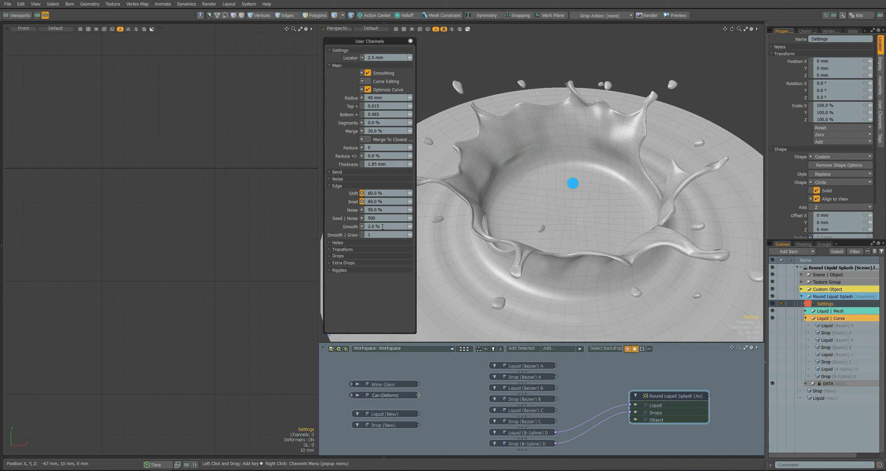
Try an Edge Noise of 75% and an Edge Smooth of 50%.
click(380, 211)
text(75)
key(Return)
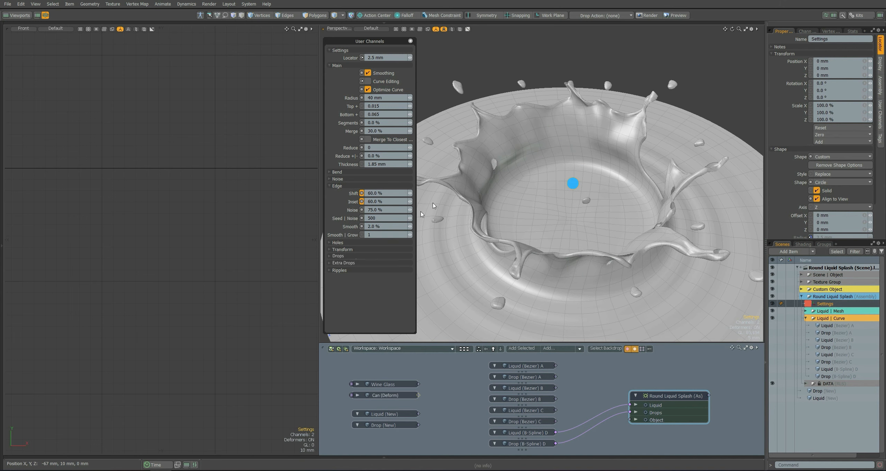
click(385, 227)
text(50)
key(Return)
Set the Edge Smooth to 10% and the Edge Noise to 25%.
click(382, 229)
text(10)
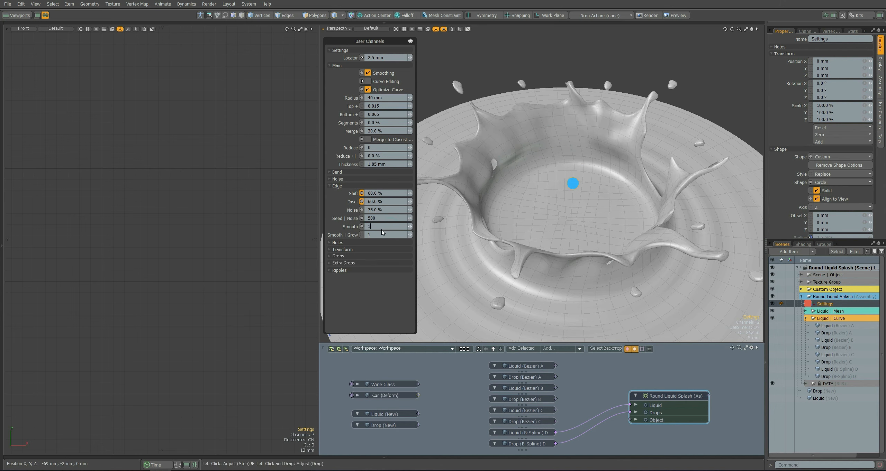
key(Return)
click(377, 212)
text(25)
key(Return)
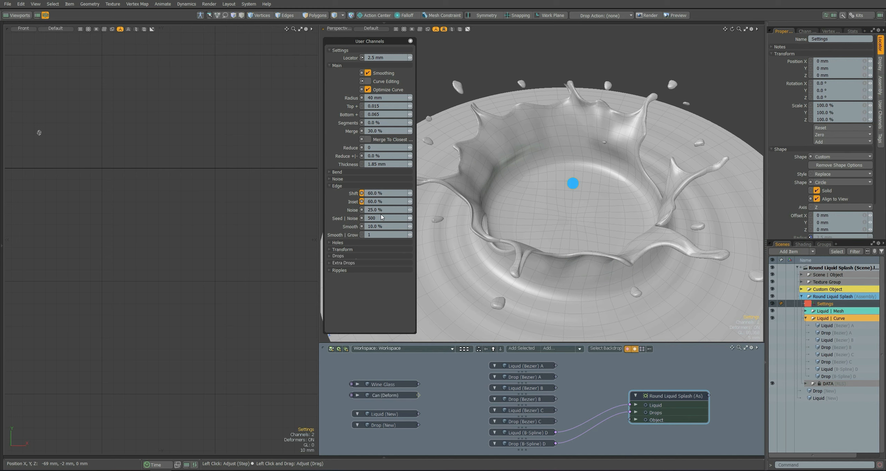
Show the Holes settings and step the hole Seed up to 503, viewing the splash from several angles.
click(337, 186)
click(337, 193)
alt+drag(537, 198, 573, 183)
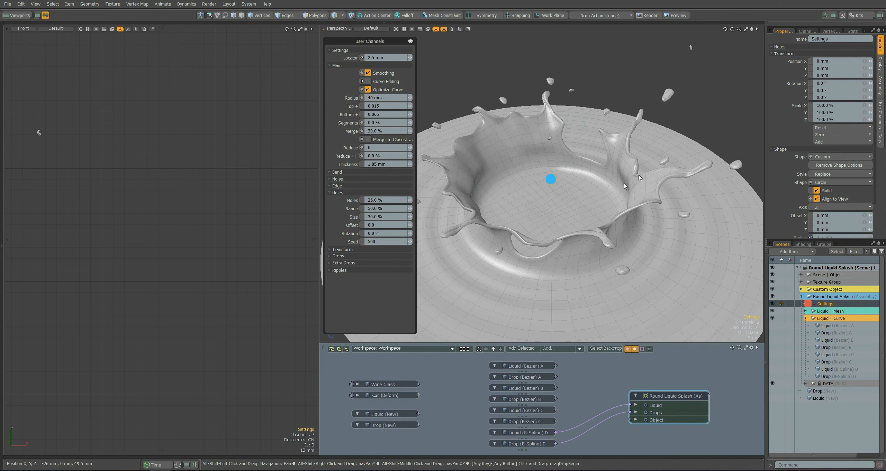
alt+drag(608, 145, 603, 193)
click(411, 242)
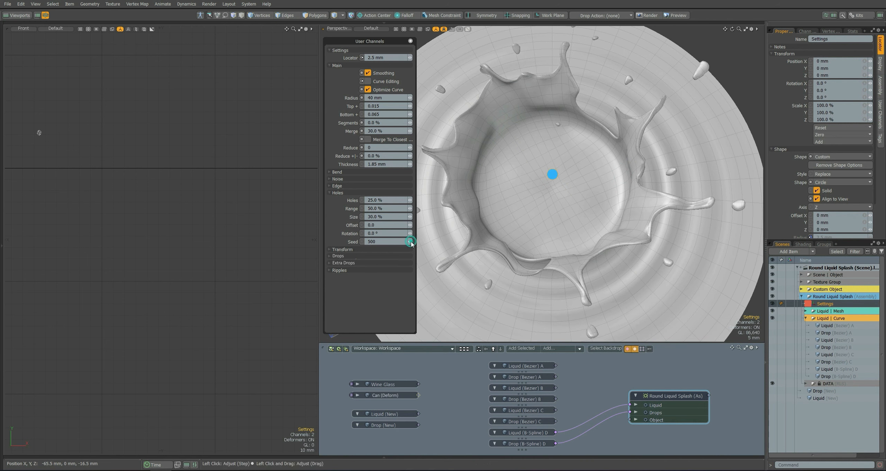
alt+drag(541, 215, 525, 193)
alt+drag(506, 99, 444, 217)
click(410, 242)
alt+drag(575, 208, 519, 208)
click(411, 242)
Try hole Size values of 20% and 50%, and restore the Size to 30%.
double_click(381, 217)
text(20)
key(Return)
double_click(387, 217)
text(50)
key(Return)
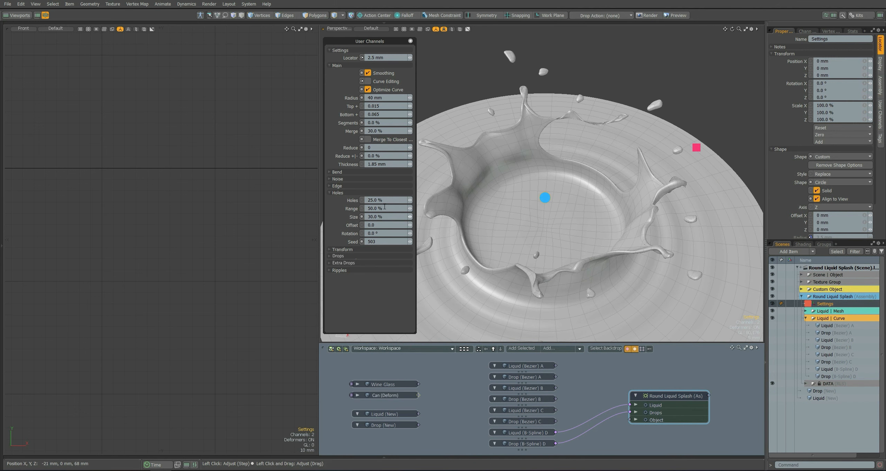
Try other Range and Holes values for the splash holes, including a Holes amount of 30%.
double_click(390, 206)
text(10)
key(Return)
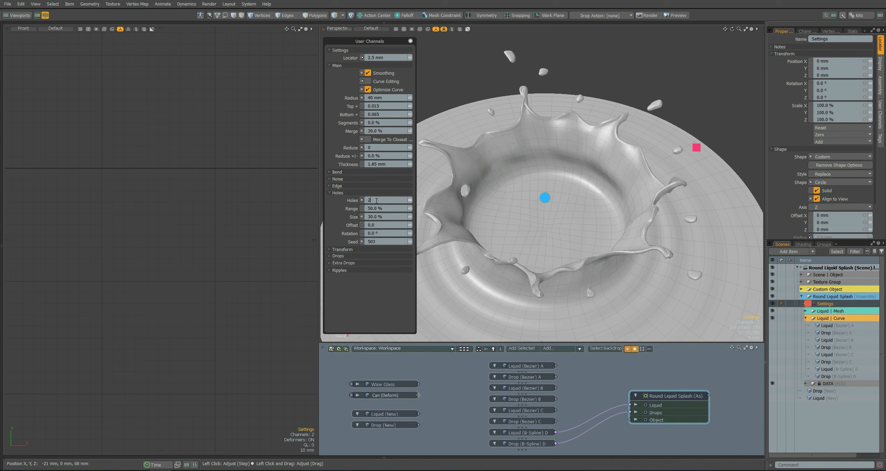
text(27.5)
key(Return)
double_click(384, 200)
text(25)
key(Return)
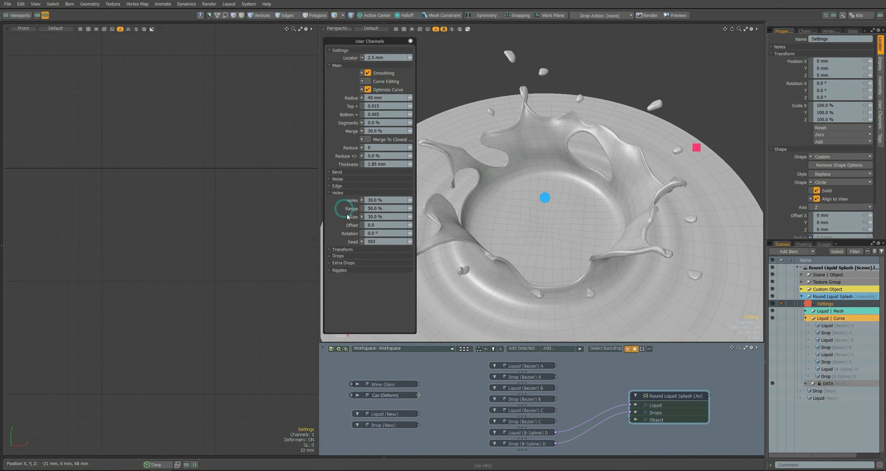
Restore the hole Seed, and turn on Visible Transform in the Transform settings.
double_click(377, 242)
text(50)
key(Return)
click(337, 193)
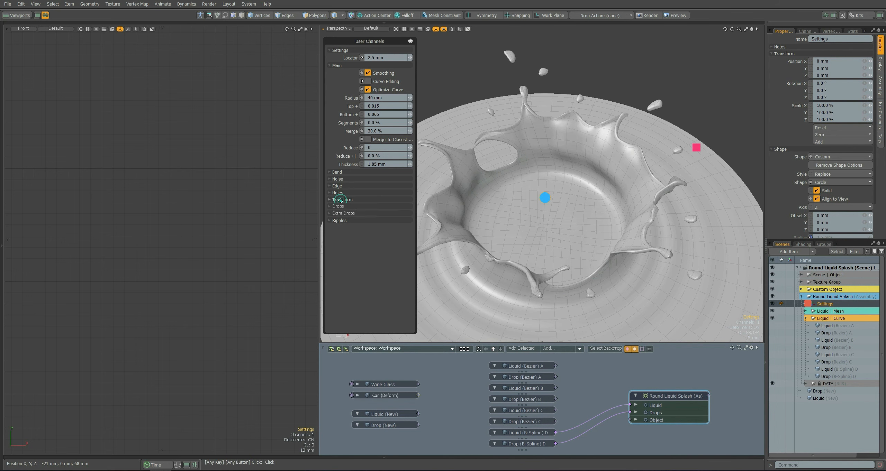
click(341, 200)
click(368, 215)
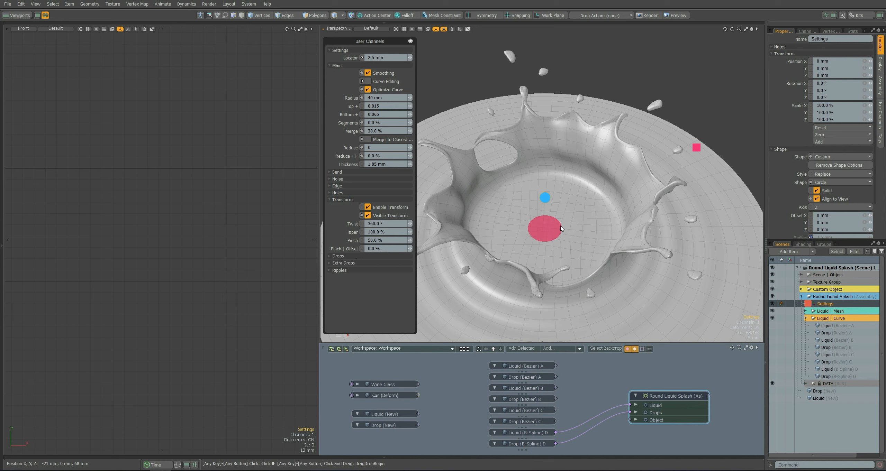
Try moving, rotating and scaling the splash with its pink transform locator, and reset the locator's transform.
click(541, 227)
key(w)
alt+drag(541, 227, 548, 187)
alt+drag(547, 188, 547, 208)
key(e)
key(r)
alt+drag(554, 239, 556, 207)
right_click(786, 73)
click(783, 236)
Select the blue Settings locator and turn off Visible Transform.
key(q)
click(551, 187)
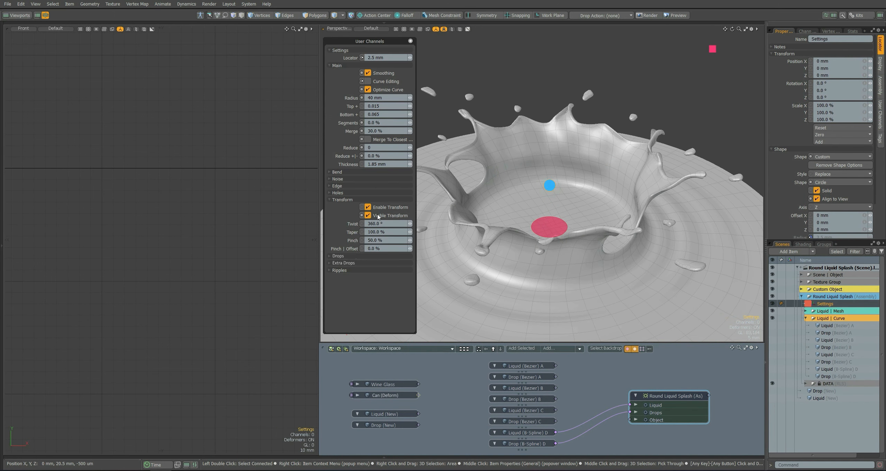
click(370, 216)
Try a Twist of 720° on the splash and restore it to 360°.
click(375, 223)
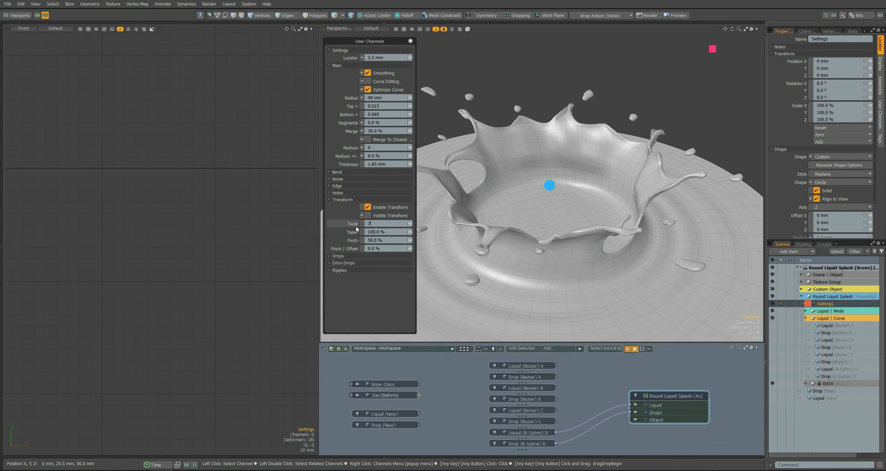
text(360)
key(Return)
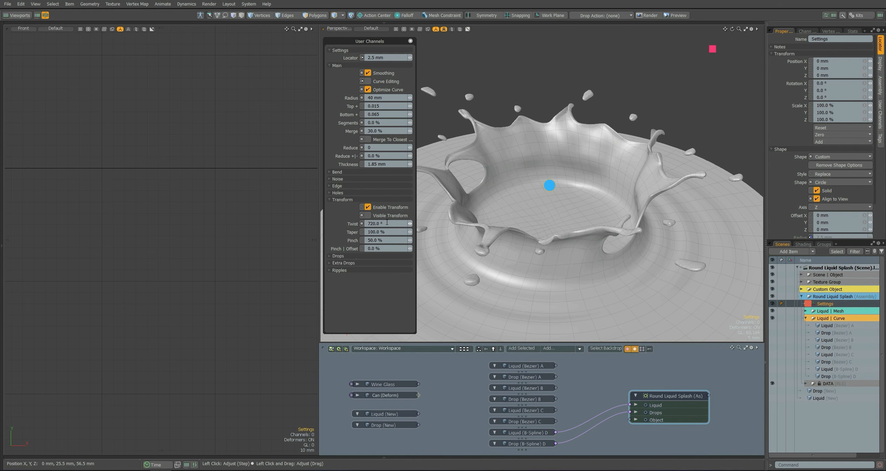
scroll(387, 223, up, 10)
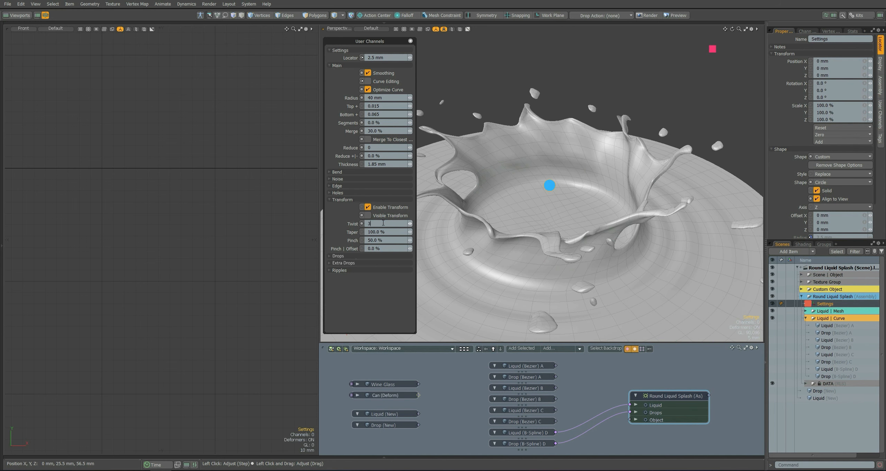
text(60)
key(Return)
Try other Taper values, including 5.5%, and restore the Taper to 100%.
scroll(384, 233, up, 7)
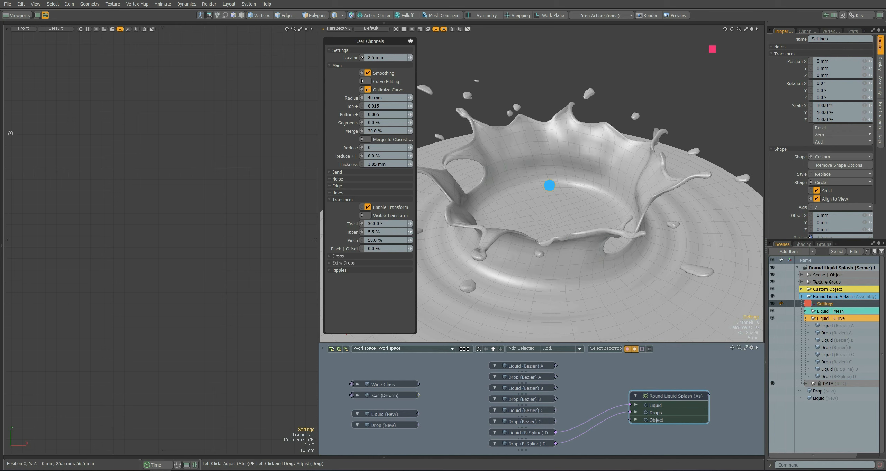
text(100)
key(Return)
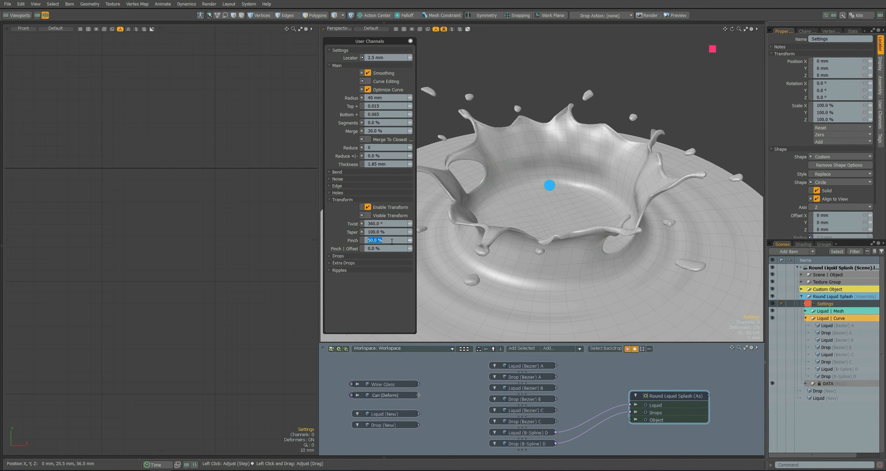
Try Pinch values of 85% and 50% on the splash.
alt+drag(450, 243, 448, 225)
click(382, 241)
text(85)
key(Return)
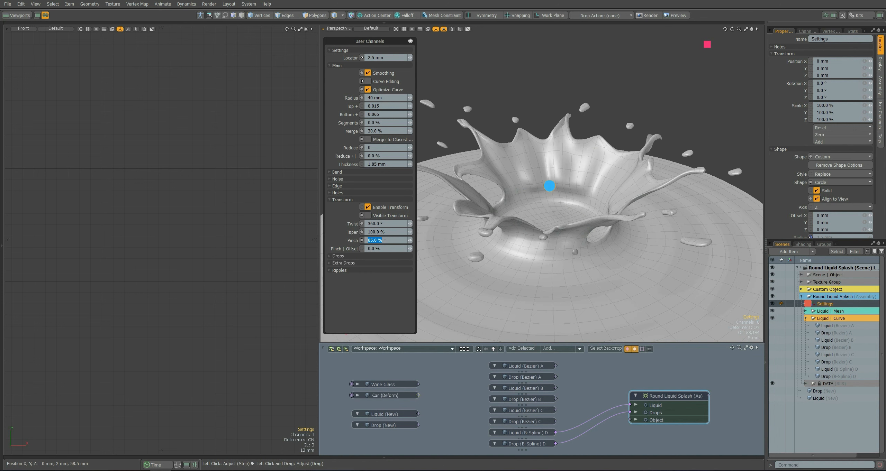
text(10)
key(Return)
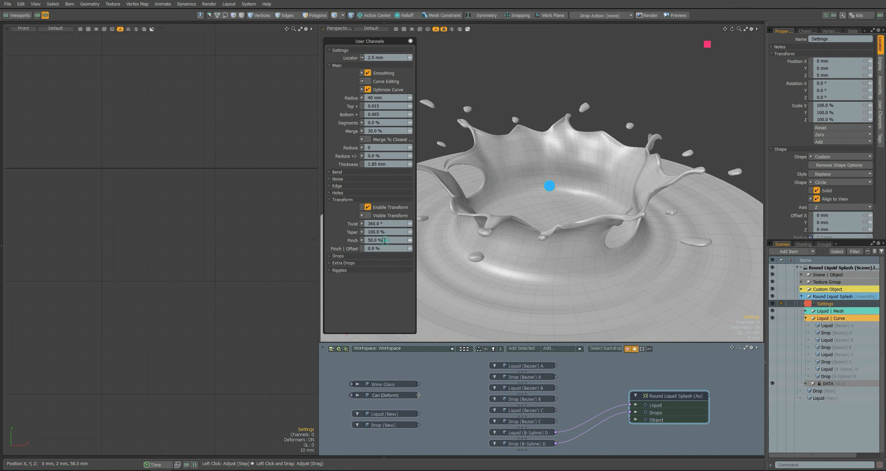
Try a Pinch of 75% with different Pinch Offset values, including 39.5%, and examine the splash from above.
text(55)
key(Return)
click(382, 249)
text(60)
key(Return)
drag(410, 249, 414, 241)
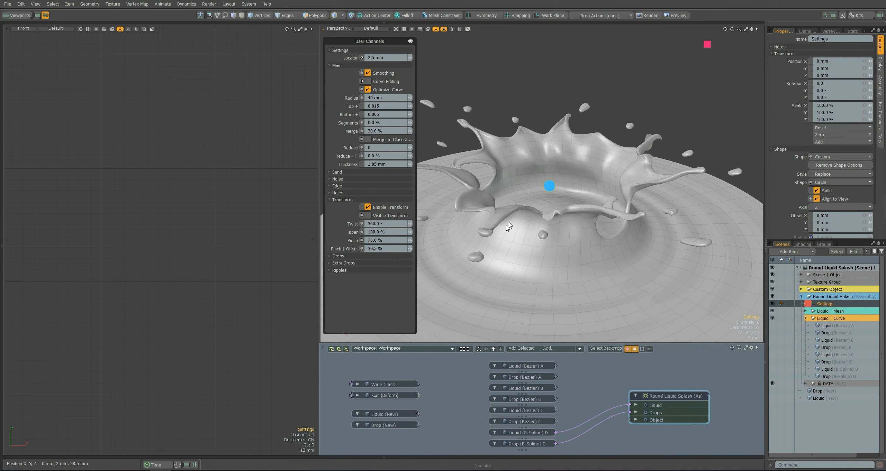
alt+drag(551, 204, 561, 241)
drag(410, 248, 407, 249)
Reset the Pinch Offset to 0% and set the Pinch to 55%.
right_click(352, 250)
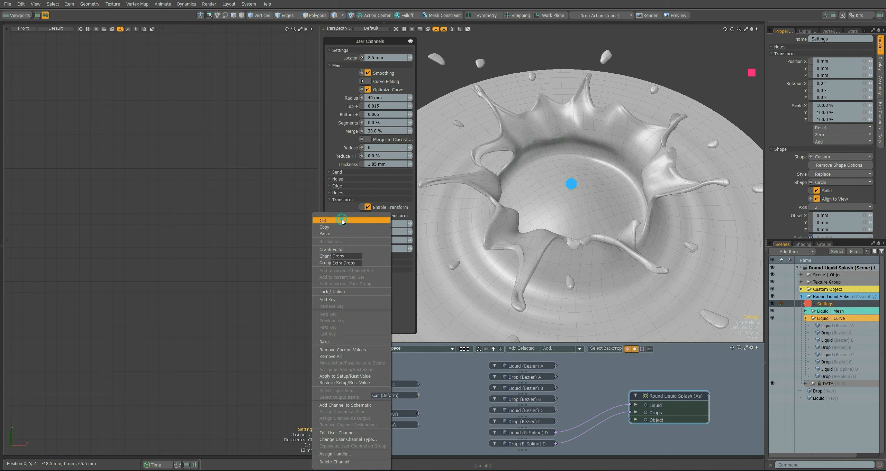
click(341, 220)
alt+drag(461, 263, 458, 232)
drag(387, 241, 366, 245)
text(55)
key(Return)
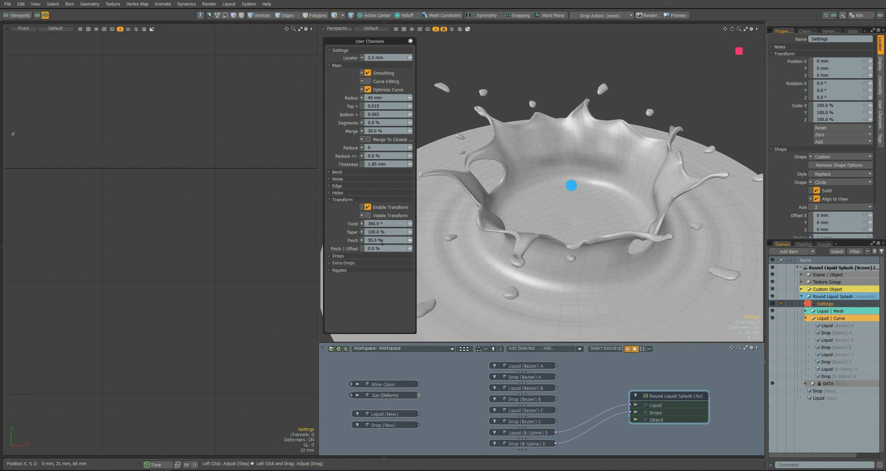
Switch from the Transform settings to the Drops settings and pick the Random channel.
click(341, 200)
click(338, 206)
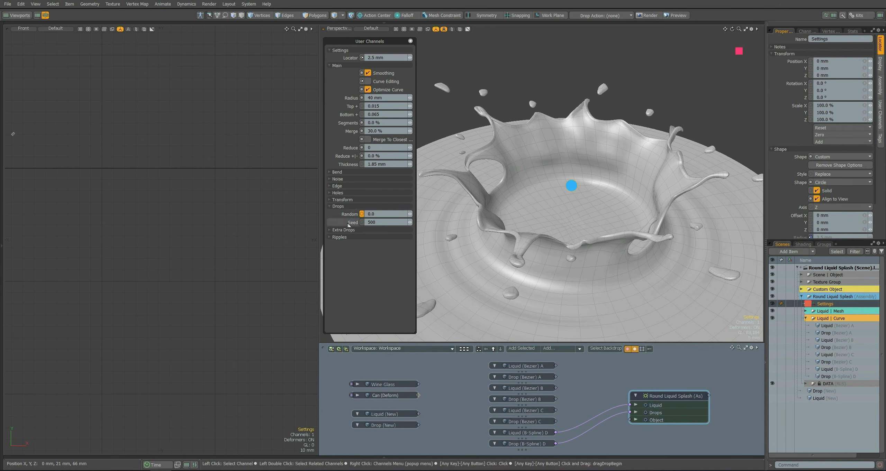
click(363, 214)
Examine the Drop (New) mesh and the drops around the splash in the front and perspective views.
click(392, 426)
scroll(183, 259, down, 5)
key(3)
right_drag(256, 170, 34, 273)
scroll(140, 225, up, 2)
alt+drag(568, 170, 526, 198)
scroll(526, 199, down, 3)
alt+drag(526, 198, 631, 112)
scroll(633, 122, up, 3)
click(633, 122)
key(5)
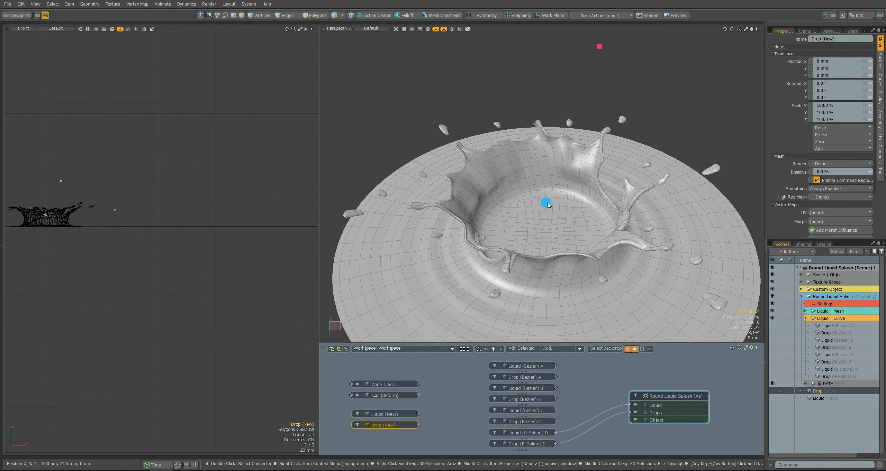
Try a Drops Random value of 0.25 with the drop Seed stepped up to 504.
click(545, 202)
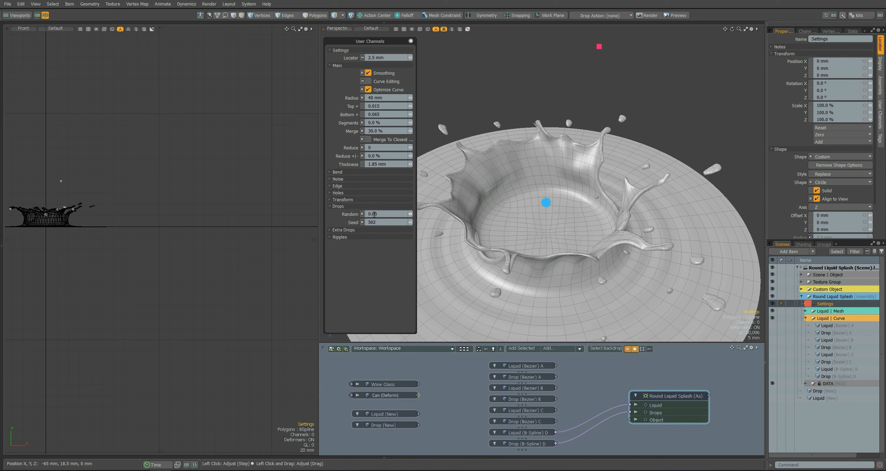
click(411, 222)
click(411, 223)
click(381, 214)
text(0.25)
click(379, 255)
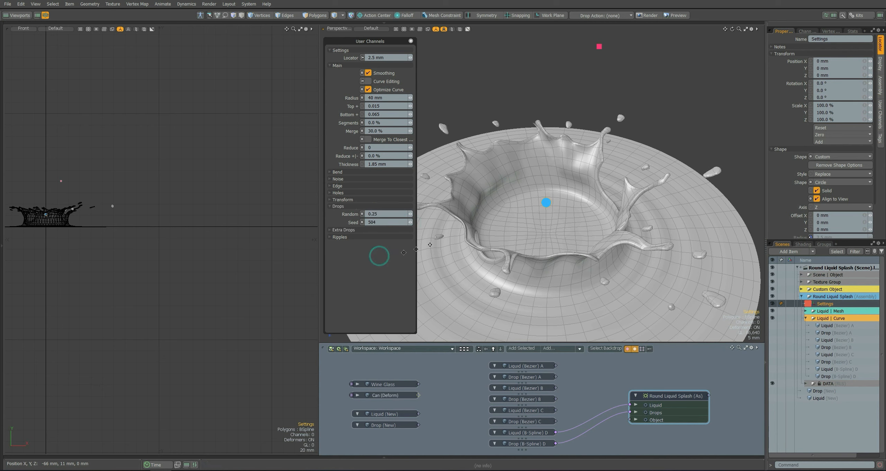
alt+drag(533, 215, 547, 180)
alt+shift+drag(548, 179, 584, 180)
Set the Drops Random to 0.5 and step the drop Seed through several variations.
click(385, 215)
text(0.5)
key(Return)
click(411, 222)
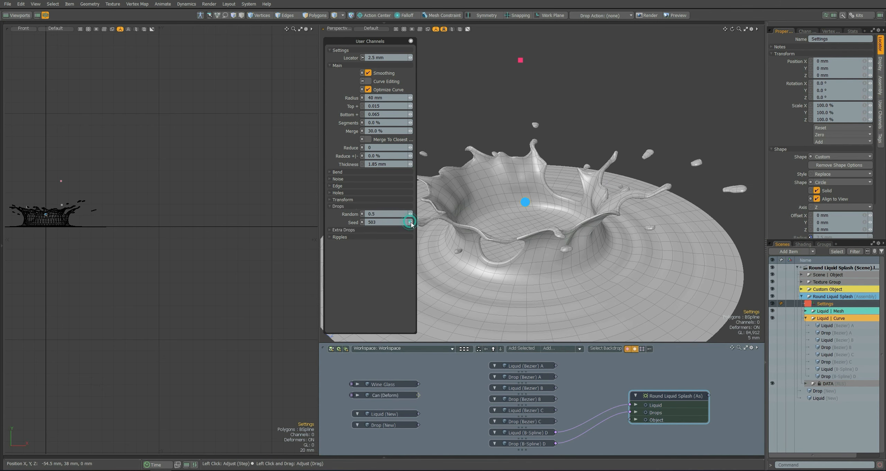
click(412, 223)
click(412, 222)
click(412, 222)
click(411, 223)
click(389, 214)
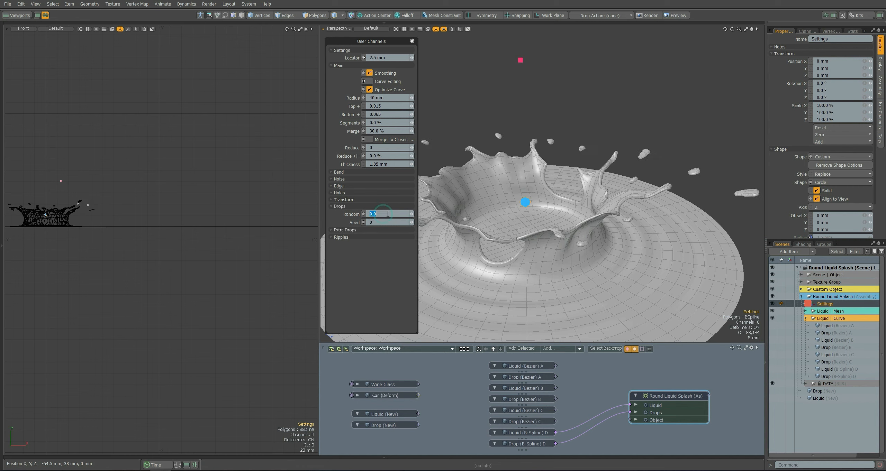
Open the Extra Drops settings and enable Drops.
click(339, 207)
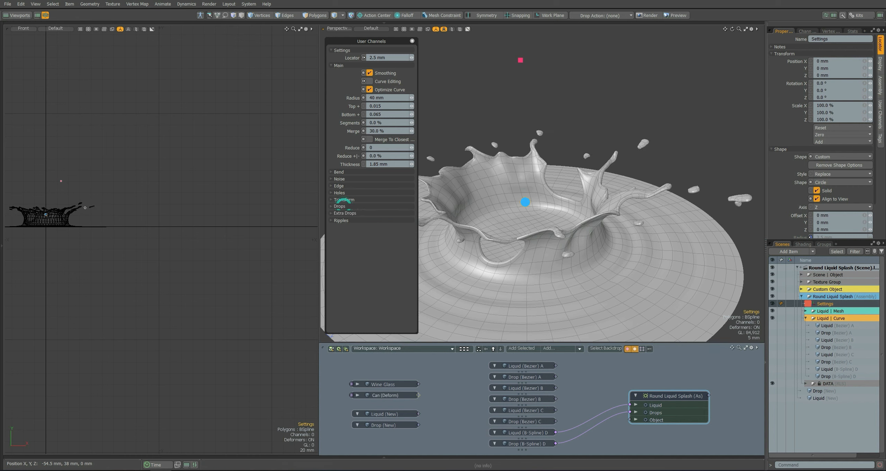
click(344, 214)
click(370, 221)
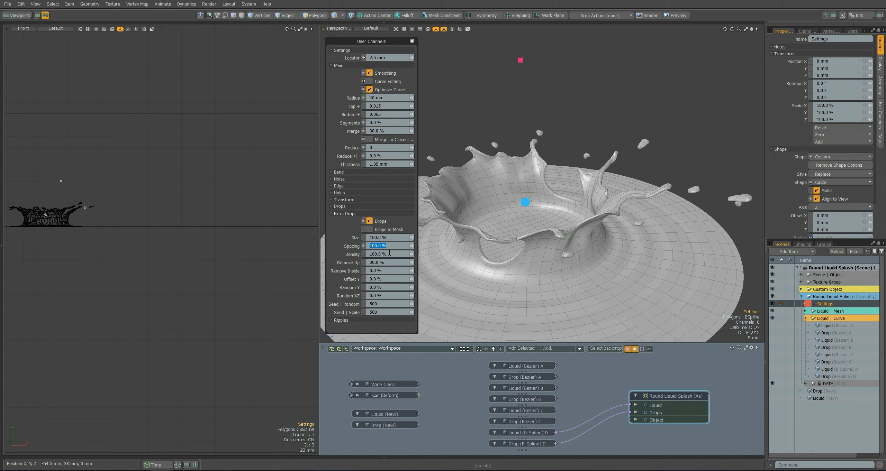
click(352, 262)
Try Extra Drops Spacing values of 75% and 25%, viewing the splash from above.
drag(385, 246, 352, 250)
text(75)
click(353, 248)
alt+drag(532, 217, 534, 196)
alt+shift+drag(534, 197, 581, 197)
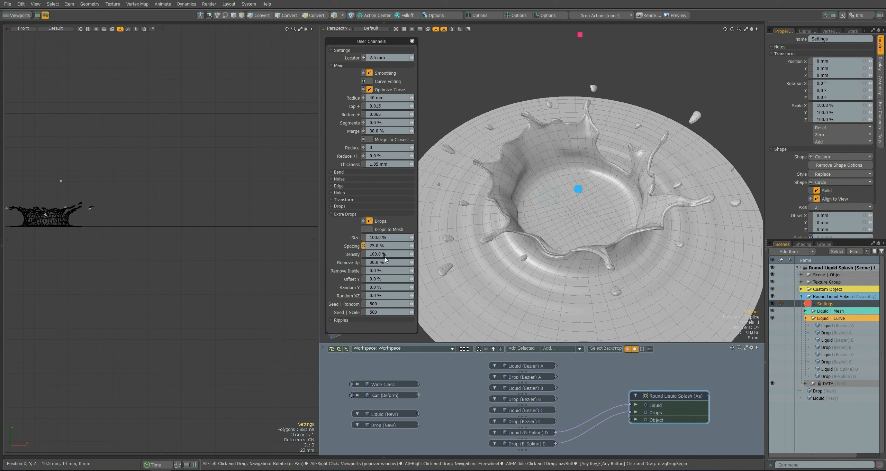
drag(390, 246, 357, 249)
text(25)
click(356, 249)
text(25)
click(356, 249)
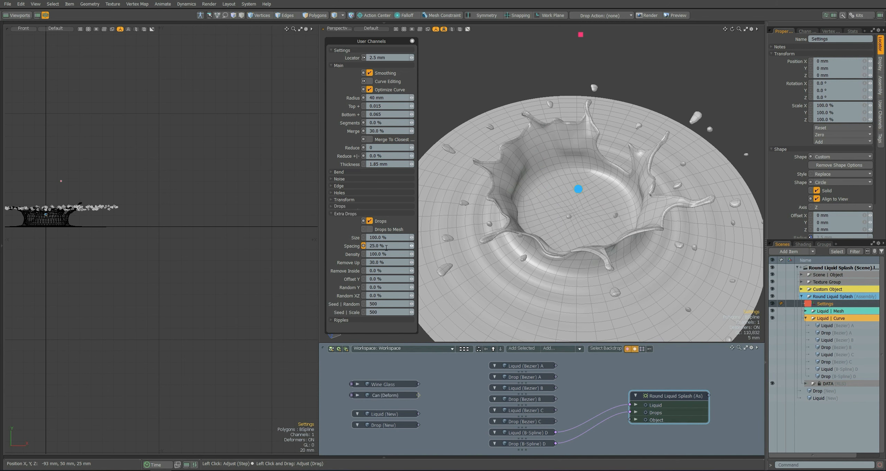
Set the Extra Drops Spacing to 50% and Remove Up to 25%, and move the channels window off the splash.
text(10)
drag(385, 264, 359, 250)
text(202550)
alt+drag(516, 202, 565, 150)
drag(388, 40, 306, 42)
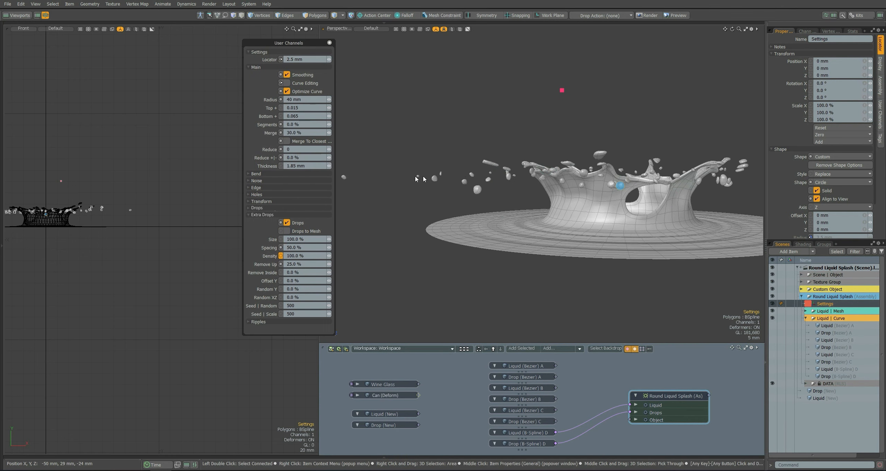
Connect the Wine Glass mesh to the Object input of the Round Liquid Splash assembly.
click(380, 385)
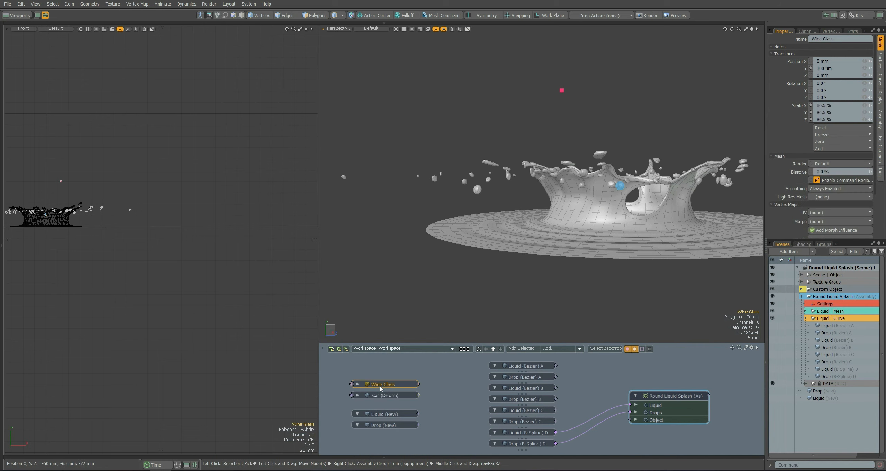
key(3)
scroll(499, 245, down, 3)
alt+drag(532, 215, 477, 288)
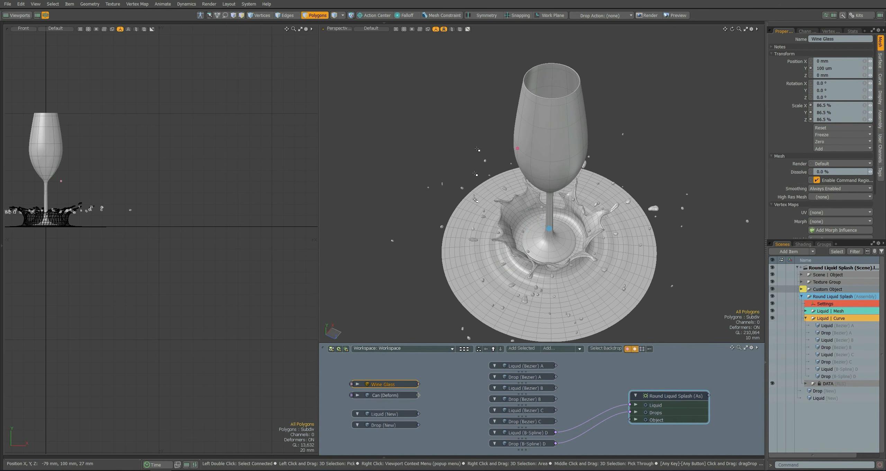
alt+drag(475, 200, 477, 173)
drag(417, 384, 529, 390)
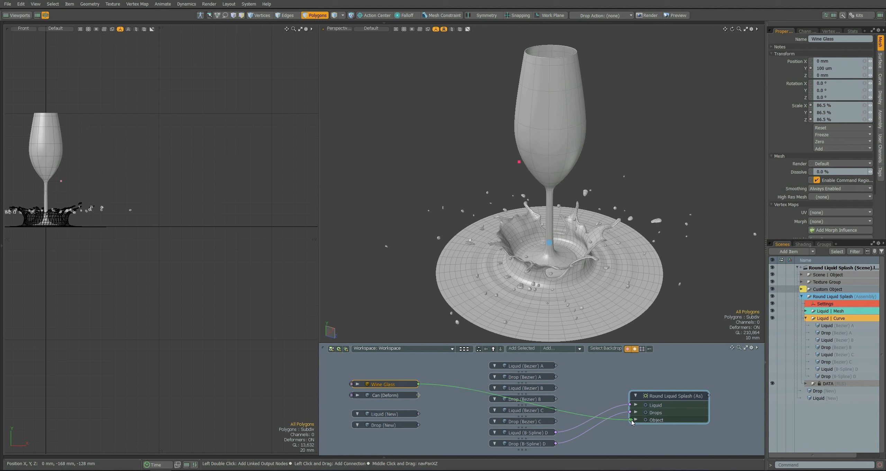
drag(632, 422, 630, 420)
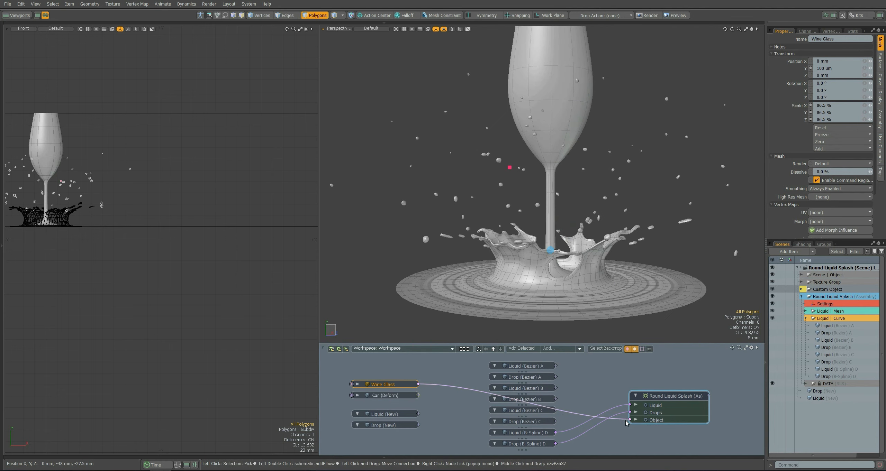
Reopen the splash's user channels, try Extra Drops Remove Up at 40%, return it to 25%, and undo a trial Size change.
alt+drag(585, 221, 542, 250)
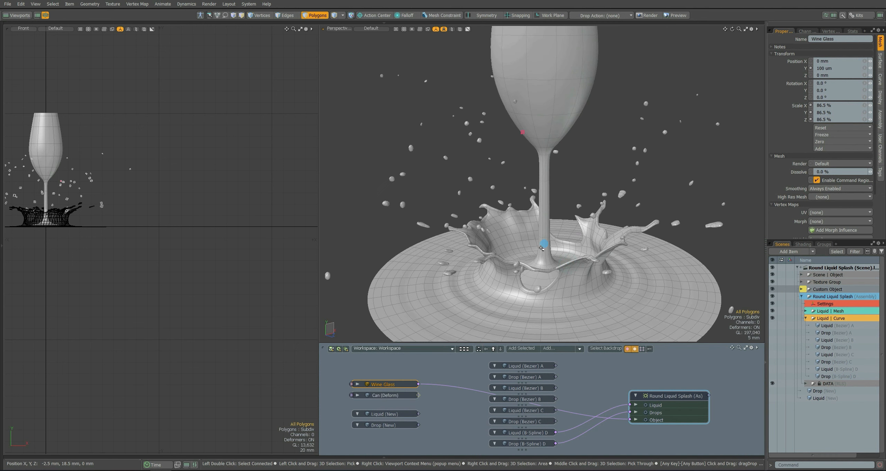
middle_click(543, 245)
drag(297, 43, 324, 43)
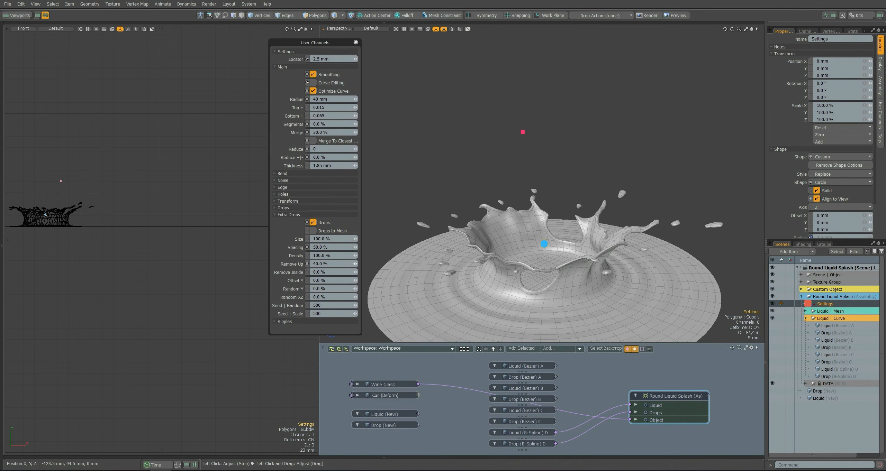
drag(356, 264, 354, 264)
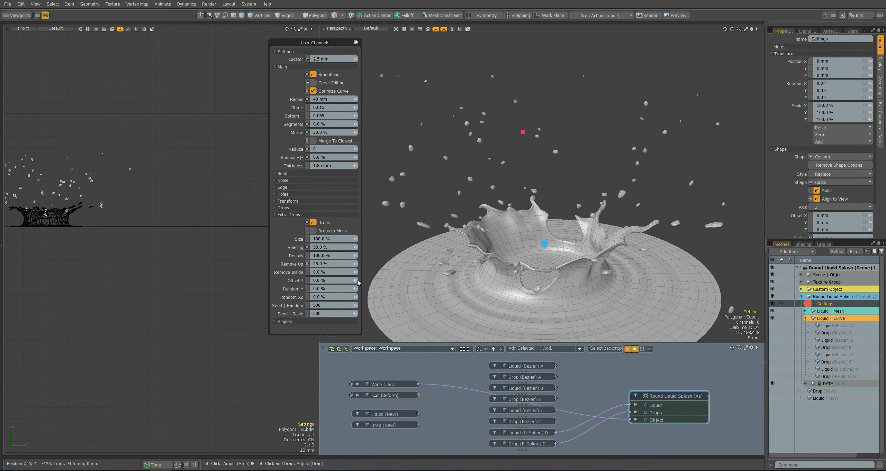
drag(355, 239, 353, 256)
key(ctrl+z)
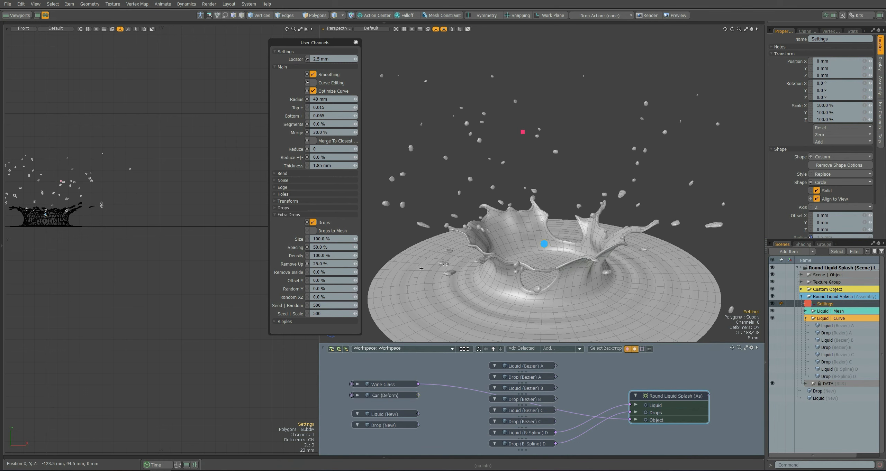
Try an Extra Drops Remove Inside value of 70% while viewing the splash from above, and reset it to 0%.
alt+drag(388, 233, 387, 300)
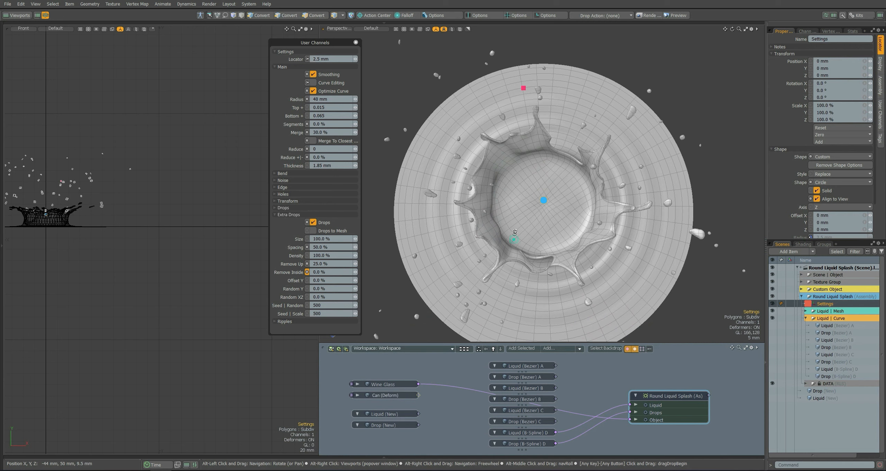
alt+drag(384, 289, 385, 239)
drag(355, 273, 354, 273)
alt+drag(502, 167, 510, 216)
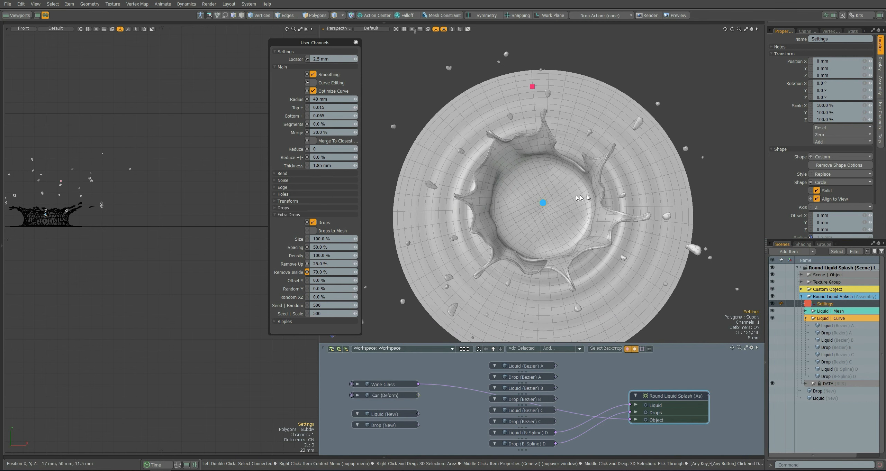
right_click(289, 272)
click(276, 219)
Enable Drops to Mesh and inspect the Drops mesh under Liquid | Mesh in Polygons mode.
alt+drag(387, 266, 386, 219)
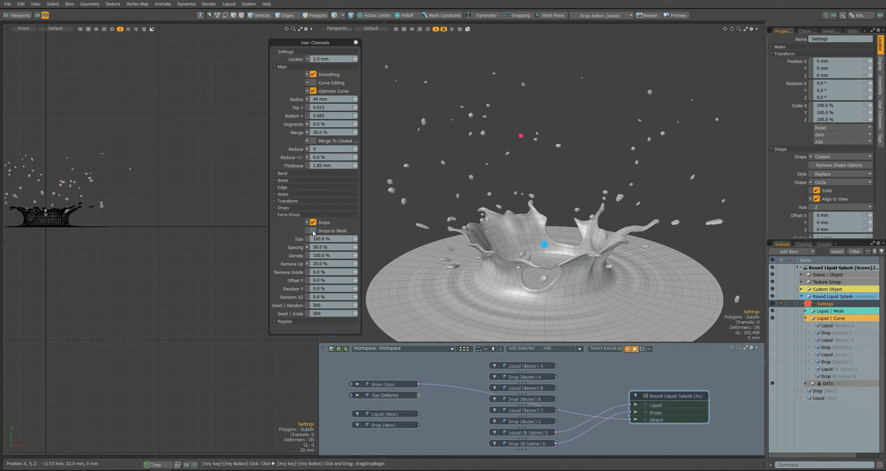
click(806, 311)
click(833, 325)
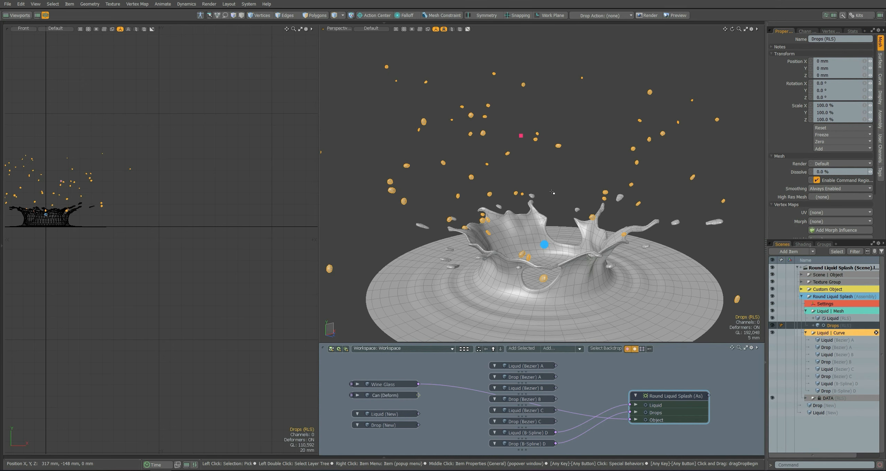
scroll(553, 192, down, 4)
key(3)
middle_drag(705, 100, 352, 274)
mouse_move(563, 194)
alt+mouse_down()
mouse_move(566, 239)
mouse_move(568, 189)
alt+mouse_up()
Turn Drops to Mesh off and check the Drops mesh again in Polygons mode.
key(5)
click(575, 167)
click(551, 226)
click(321, 231)
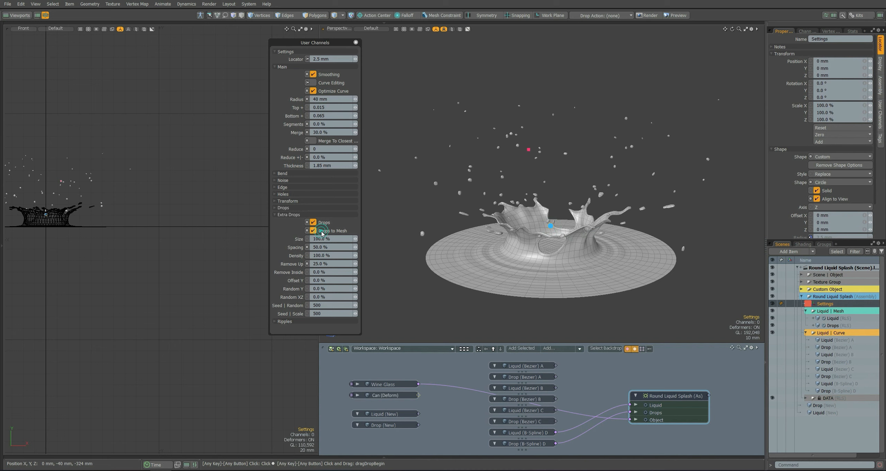
click(834, 325)
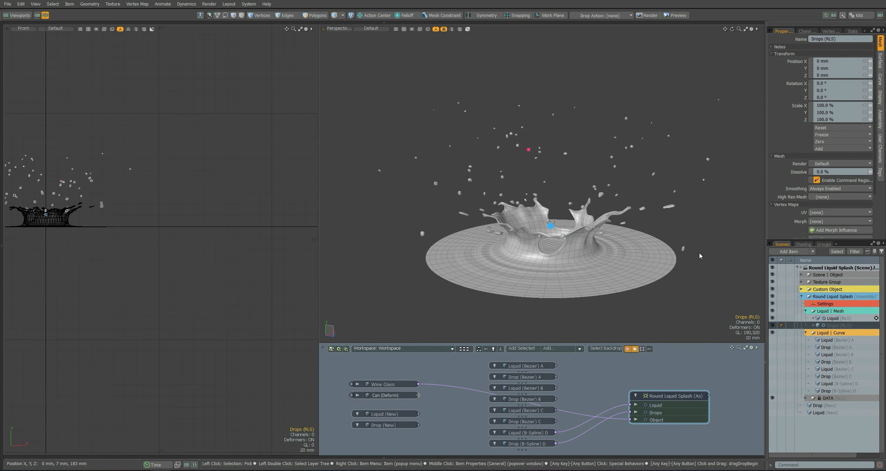
key(3)
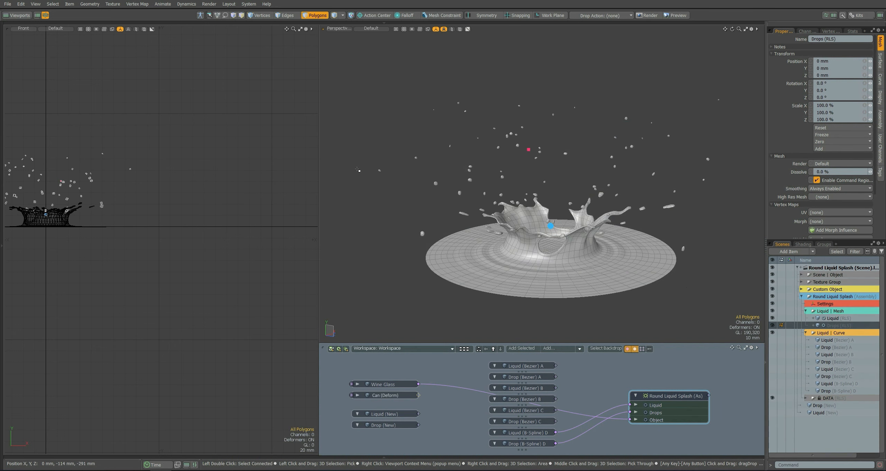
key(5)
Open the splash's Ripples settings and toggle the Ripples option to compare the liquid surface up close.
click(550, 227)
click(308, 222)
click(313, 229)
ctrl+alt+drag(524, 260, 570, 276)
click(325, 229)
click(326, 229)
click(326, 230)
Set the ripple Count to 5, try an Offset of 16%, and return the Offset to 0%.
drag(326, 238, 339, 255)
text(5)
key(Return)
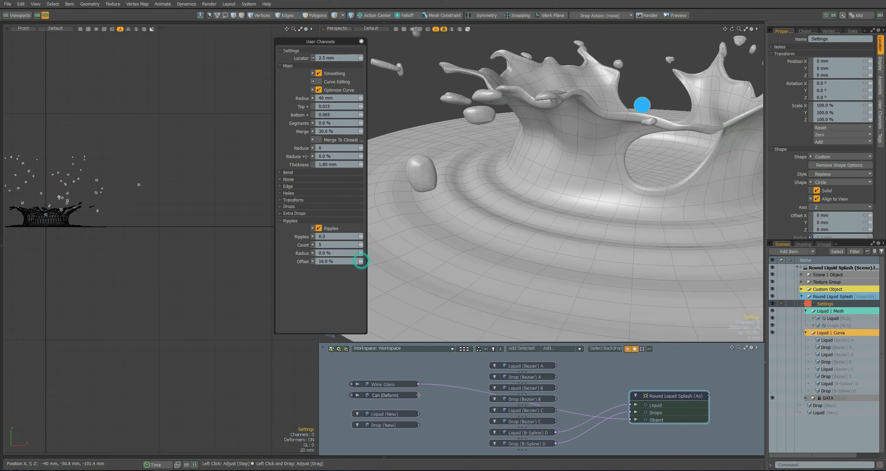
mouse_move(361, 262)
mouse_down()
mouse_move(346, 262)
mouse_move(361, 262)
mouse_up()
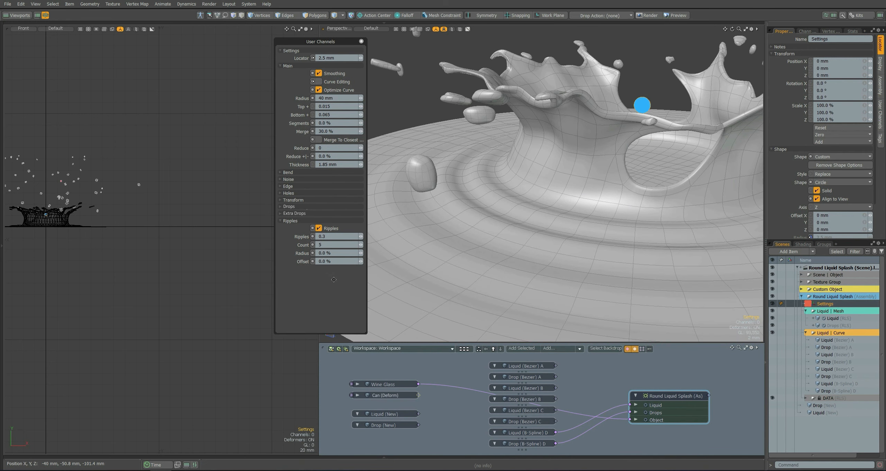
scroll(481, 219, down, 5)
alt+drag(481, 219, 470, 206)
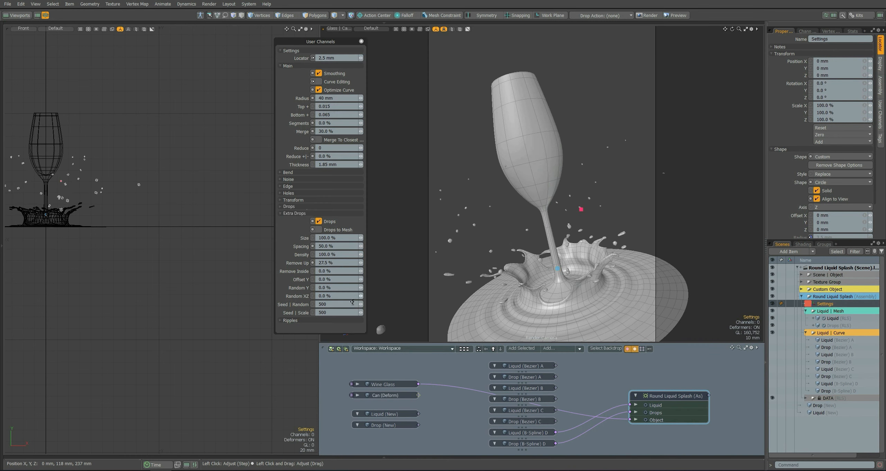
Show the glass camera view with its render preview and connect the Bezier C liquid and drop curves to the splash's Liquid and Drops inputs.
click(7, 29)
click(52, 88)
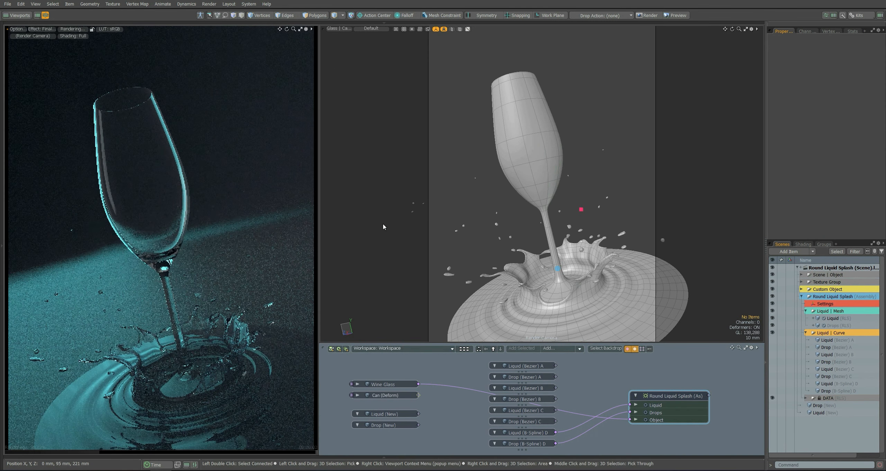
drag(629, 413, 604, 421)
mouse_move(629, 405)
mouse_down()
mouse_move(604, 415)
mouse_move(630, 405)
mouse_up()
drag(556, 421, 629, 412)
Open the Holes settings of the splash and advance the Seed to 503.
click(825, 304)
key(u)
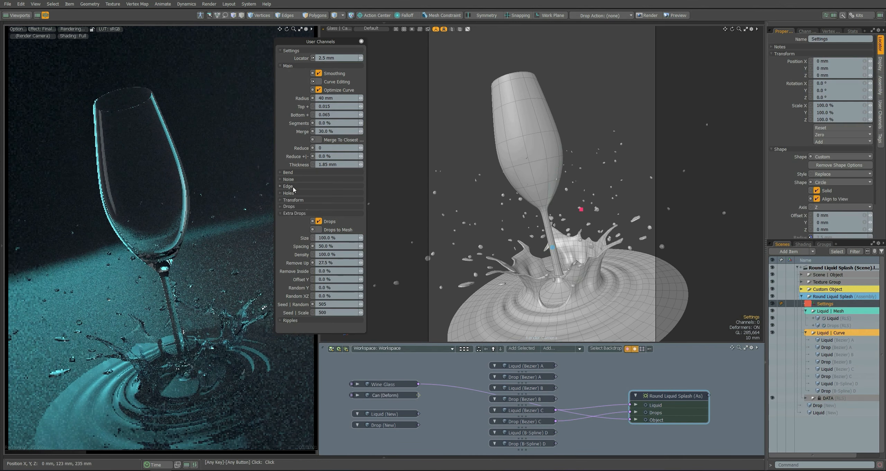
click(294, 193)
click(360, 242)
click(360, 242)
click(395, 244)
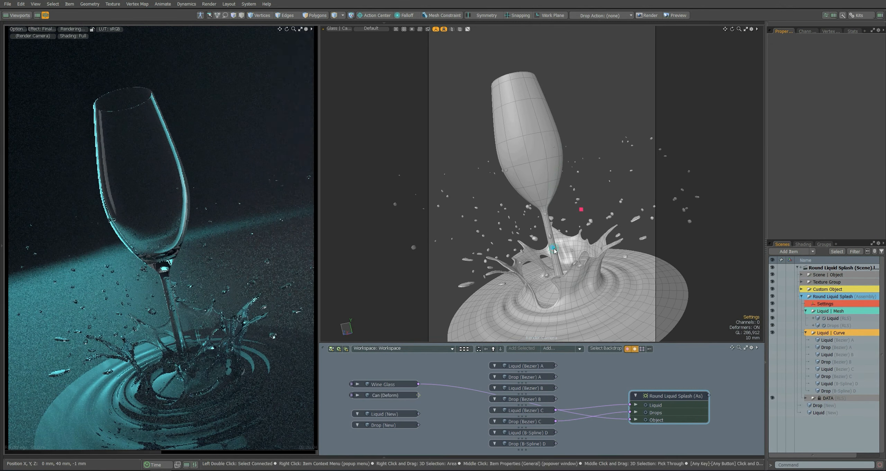
Set the Extra Drops Spacing to 85% and Remove Up to 25%.
click(826, 304)
click(333, 296)
text(60)
click(338, 313)
text(30)
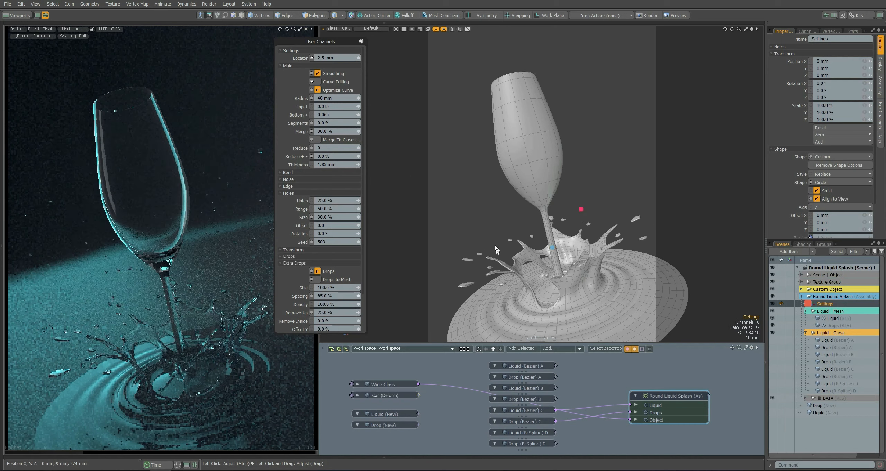
click(496, 249)
Set the Extra Drops Size to 85% and close the channels window to view the render.
click(826, 304)
click(337, 289)
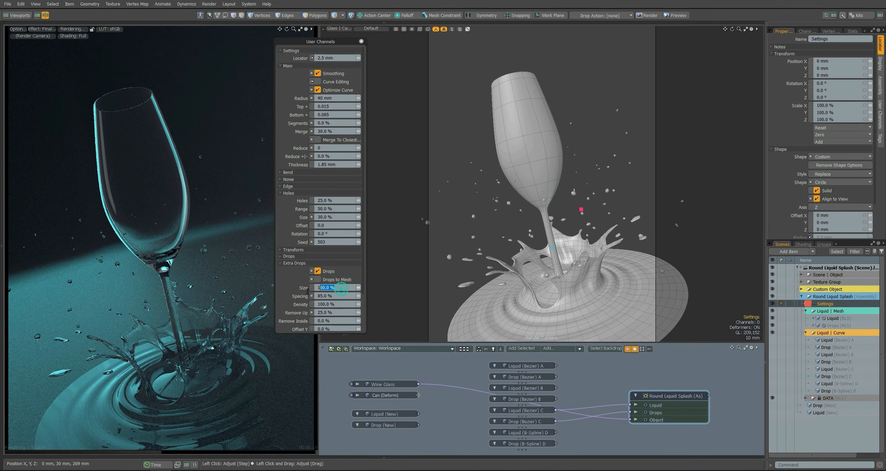
text(50)
click(394, 288)
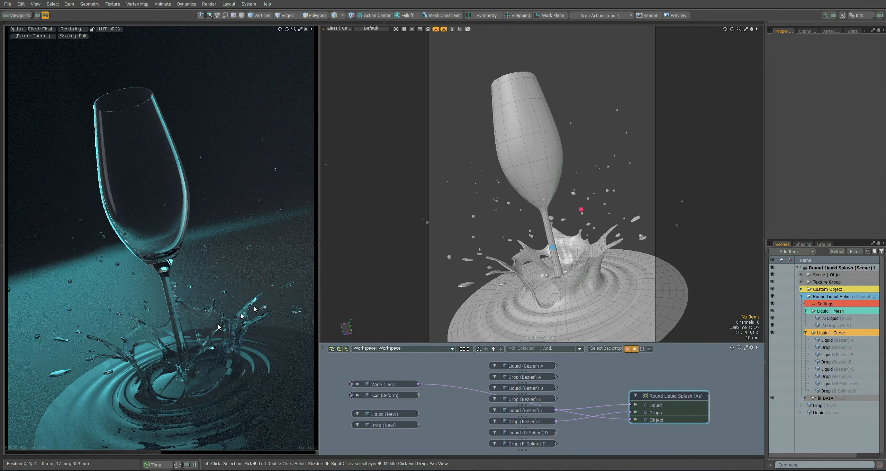
Try Holes Seed values up to 510 and a Holes Size of 25% on the Bezier B splash.
click(825, 304)
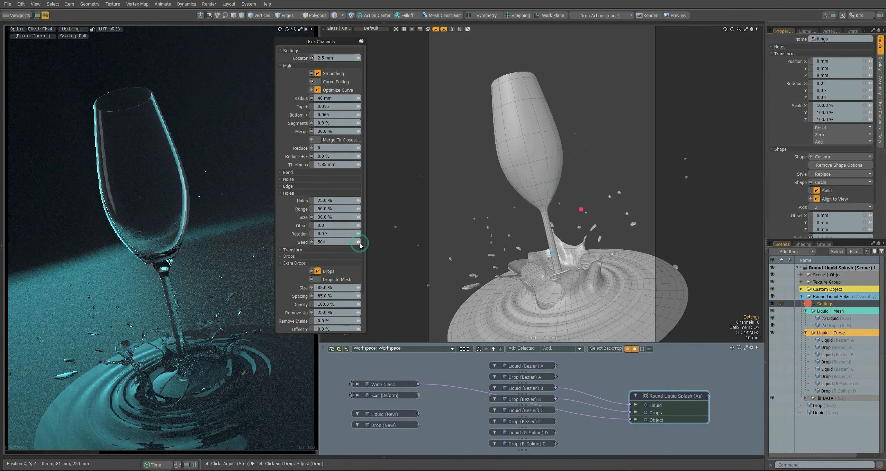
click(359, 242)
click(360, 242)
click(359, 242)
click(359, 242)
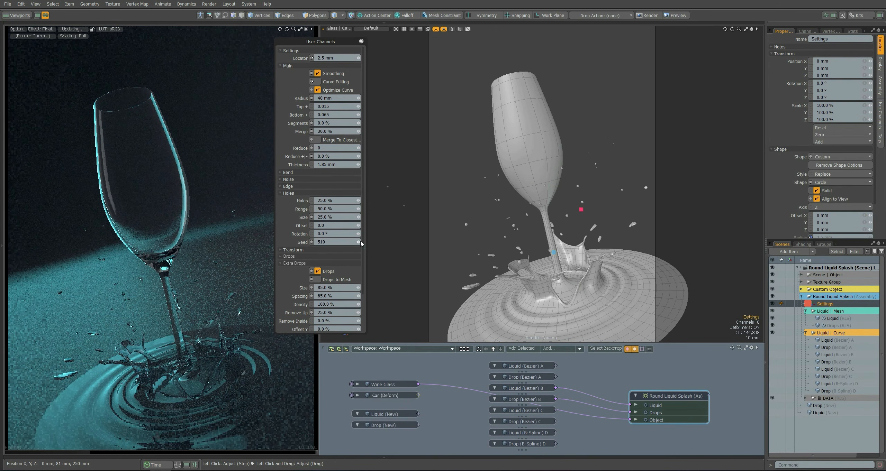
click(324, 217)
text(25)
key(Return)
Reset the Holes Seed, advance it to 501, and set the Holes Size to 35%.
right_click(312, 243)
click(330, 233)
click(359, 242)
click(338, 218)
text(35)
key(Return)
click(359, 243)
Remove the Bezier B links and connect the B-Spline D liquid and drop curves to the splash's Liquid and Drops inputs.
click(616, 386)
drag(614, 401, 612, 416)
key(Delete)
drag(556, 378, 614, 415)
key(Delete)
drag(556, 445, 630, 412)
drag(556, 433, 629, 405)
Open the Transform section of the splash's Settings channels, and close the channels window with everything deselected.
click(582, 210)
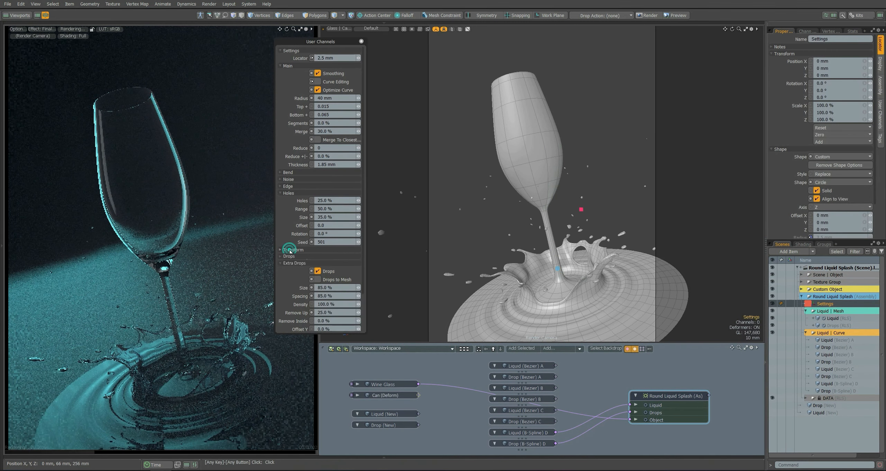
click(291, 250)
click(563, 290)
click(584, 123)
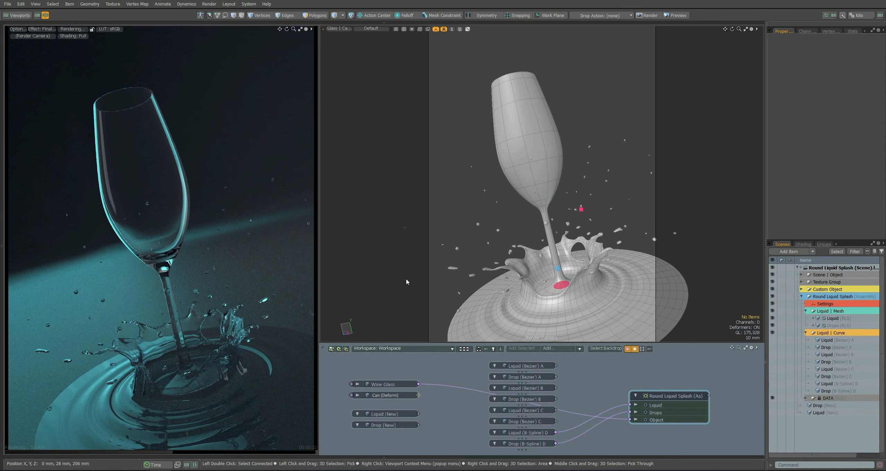
Collapse the Liquid | Curve group and select the Render item in the Shader Tree.
click(806, 333)
click(803, 244)
click(800, 276)
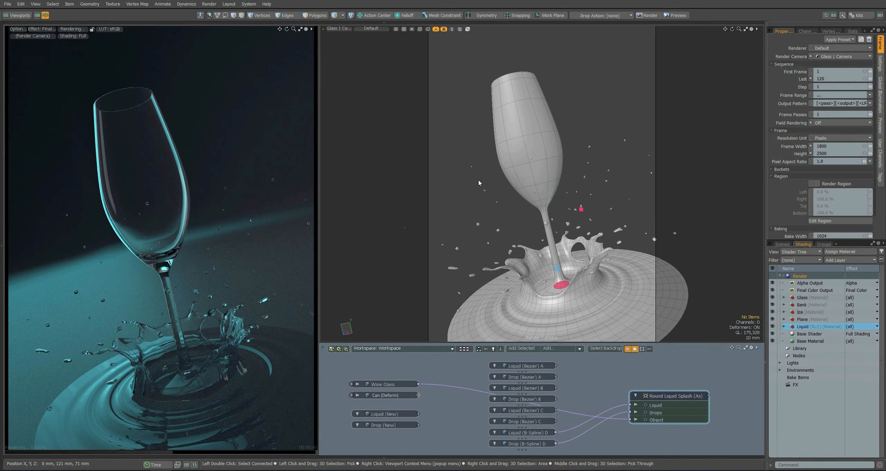